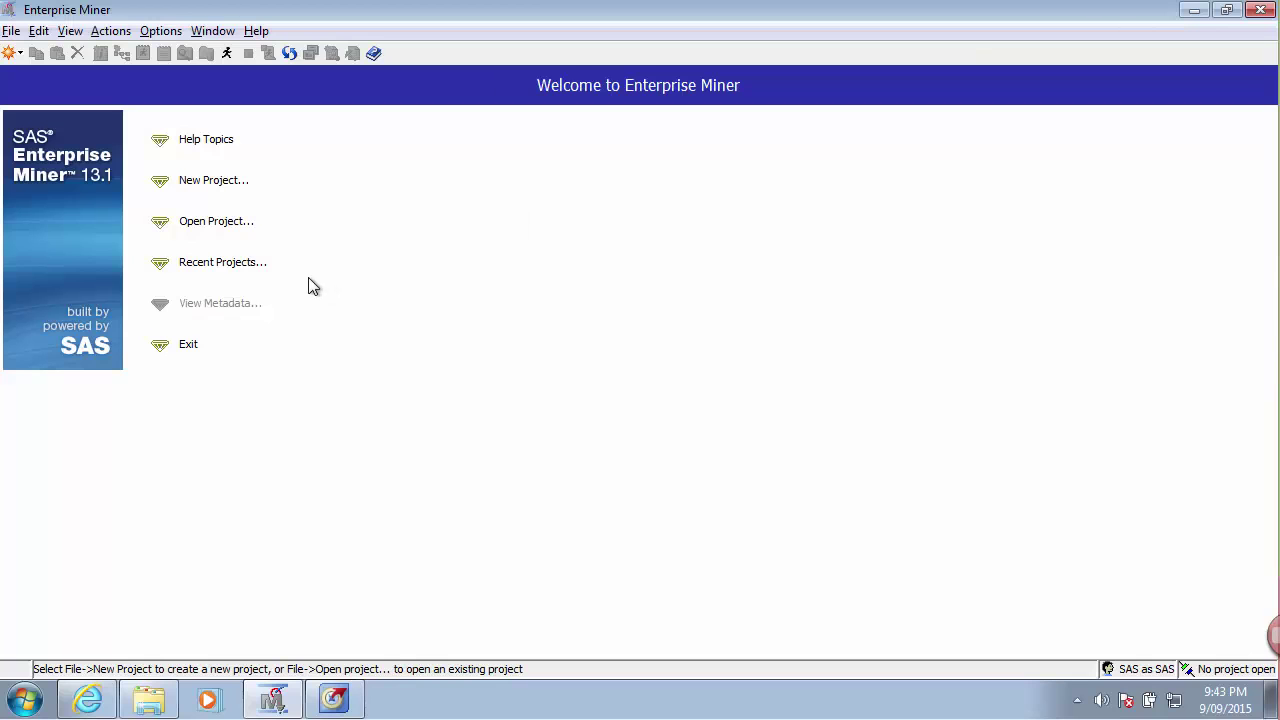
# Create a new project named Titanic Survival Classification in the server directory C:\Users\SAS\Documents\Titanic
pyautogui.click(213, 182)
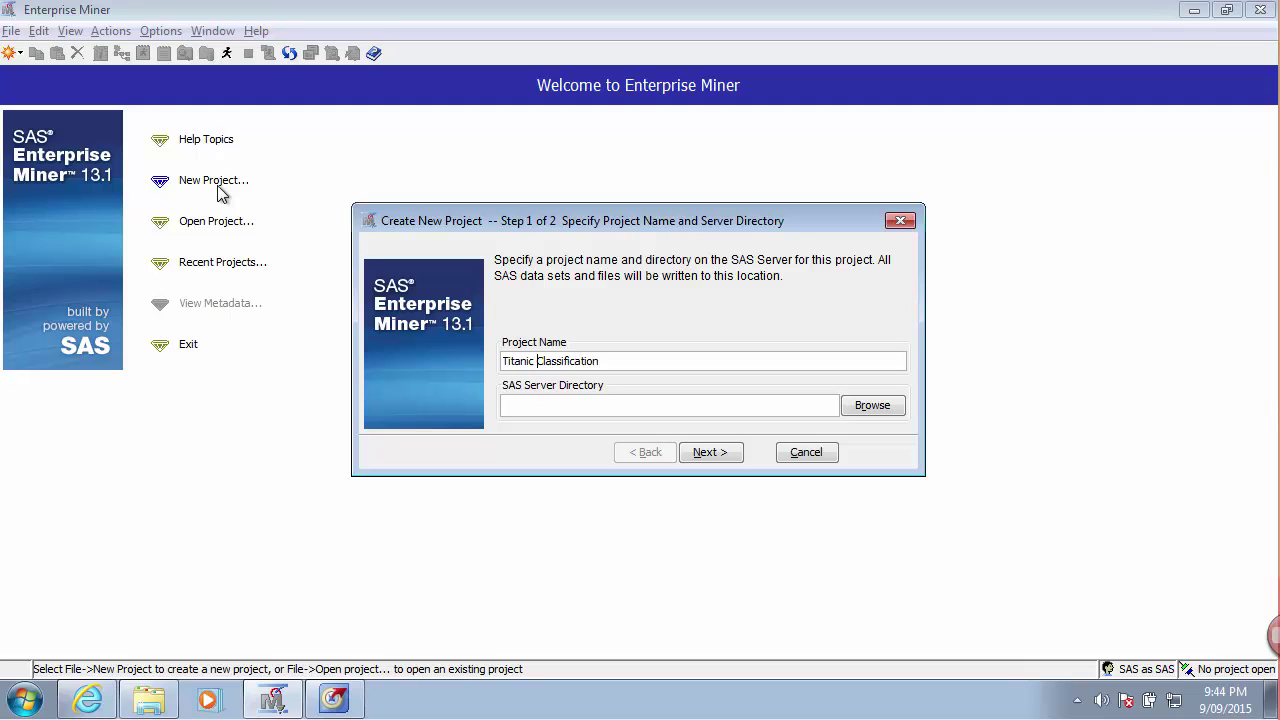
pyautogui.write('Survival')
pyautogui.click(866, 406)
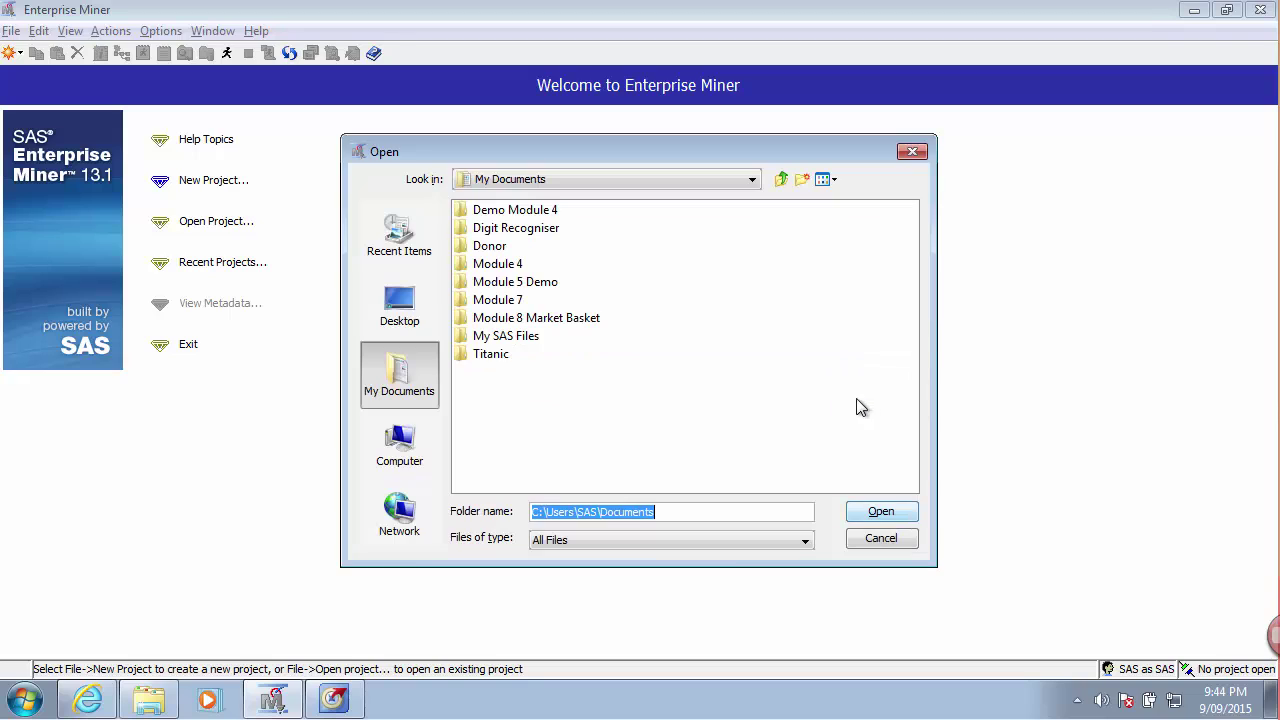
pyautogui.click(498, 358)
pyautogui.doubleClick(498, 356)
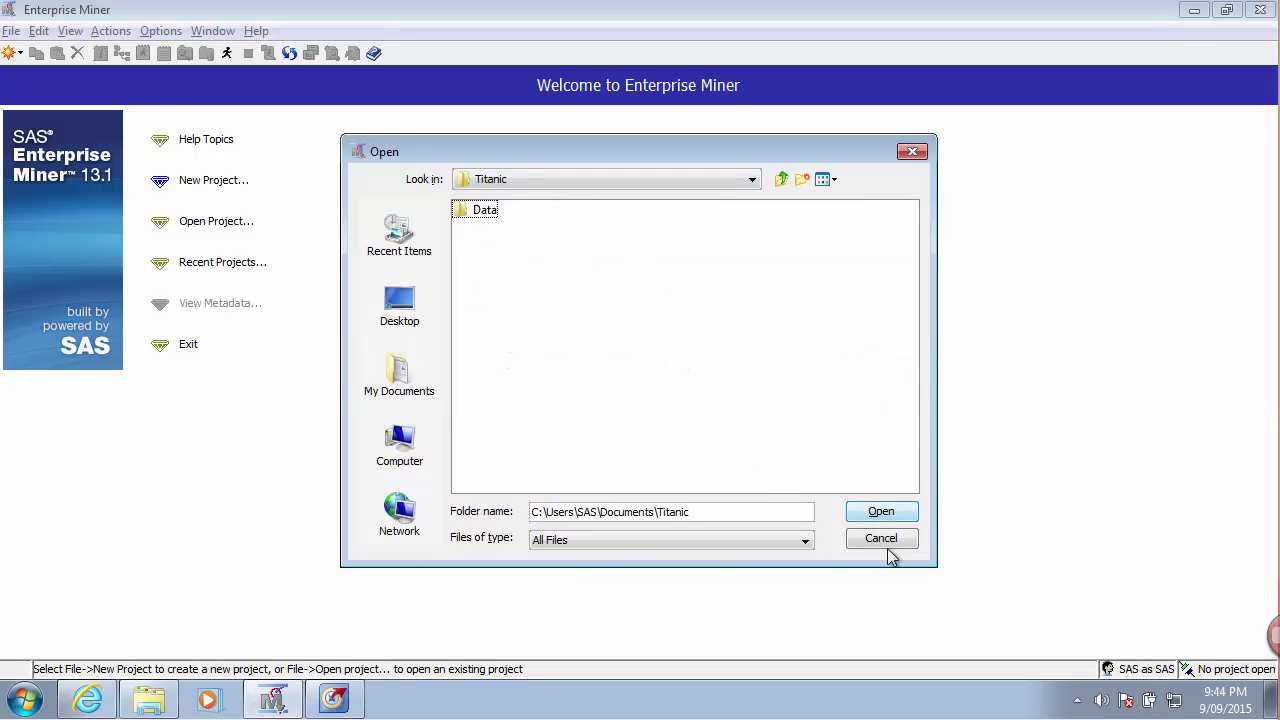
pyautogui.click(877, 513)
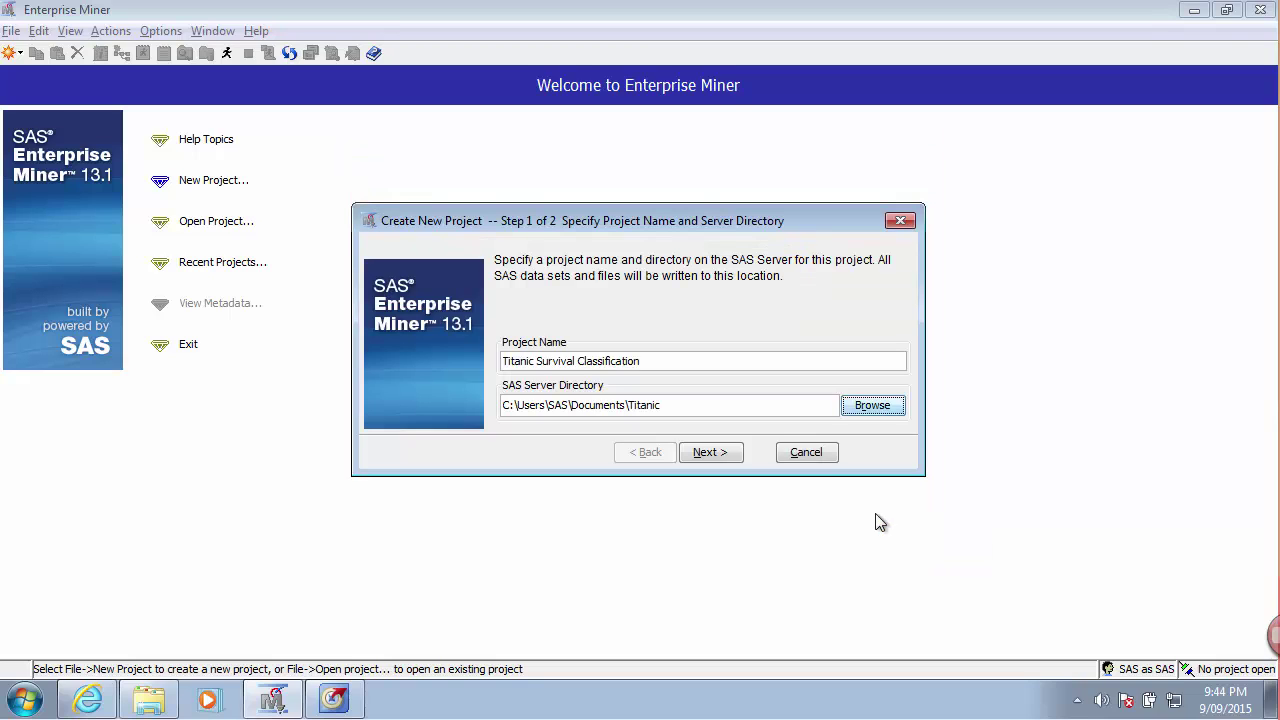
pyautogui.click(720, 451)
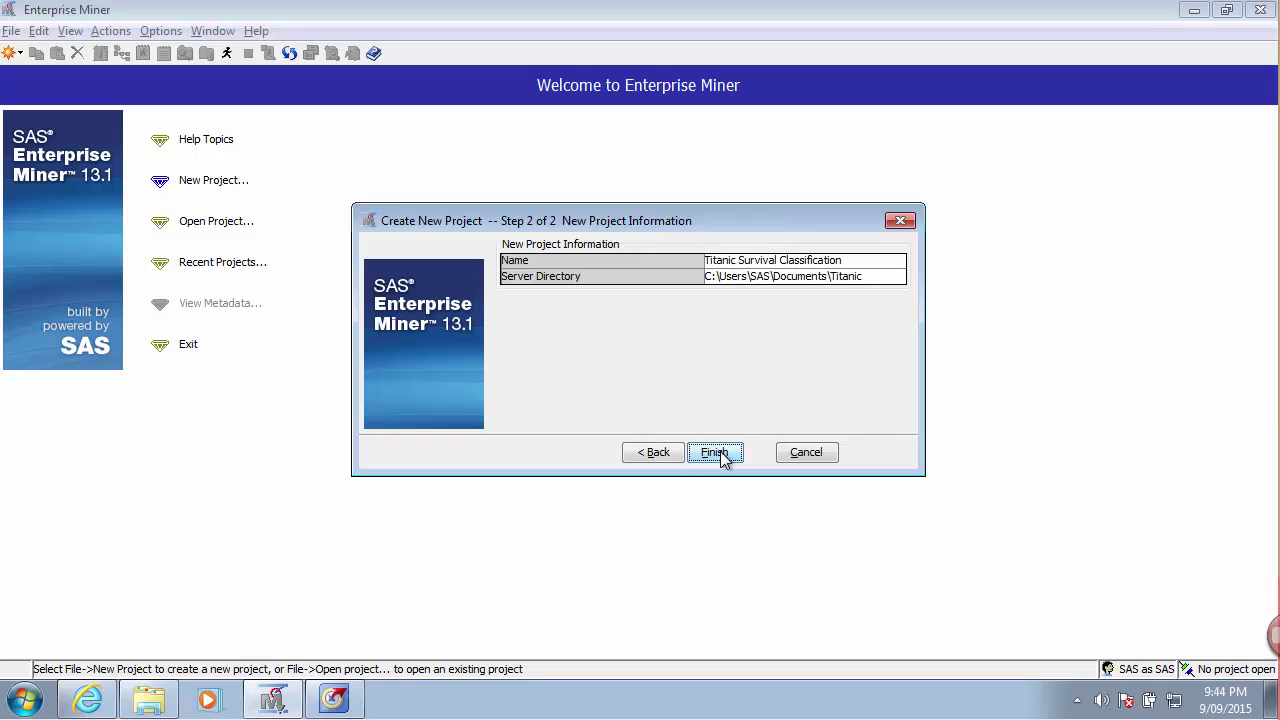
pyautogui.click(720, 453)
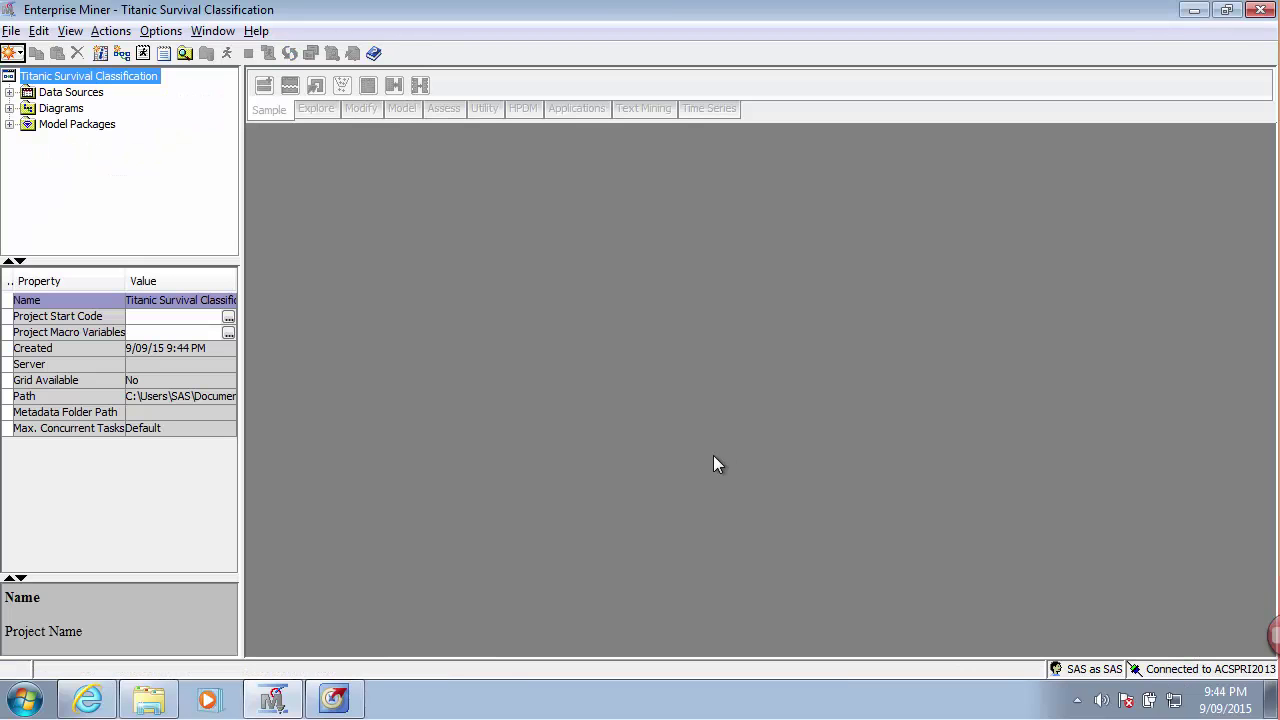
# Select the project's Data Sources node, then switch to SAS Enterprise Guide and open the Process Flow
pyautogui.click(8, 92)
pyautogui.click(60, 96)
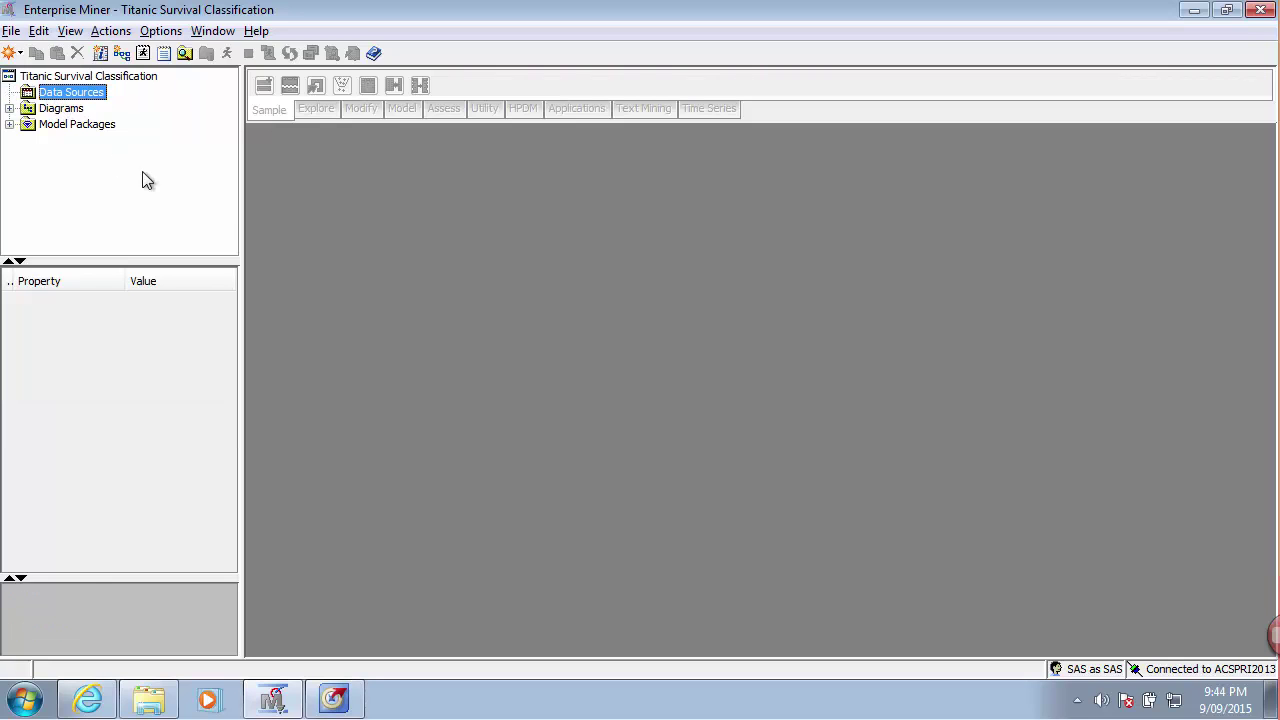
pyautogui.click(331, 698)
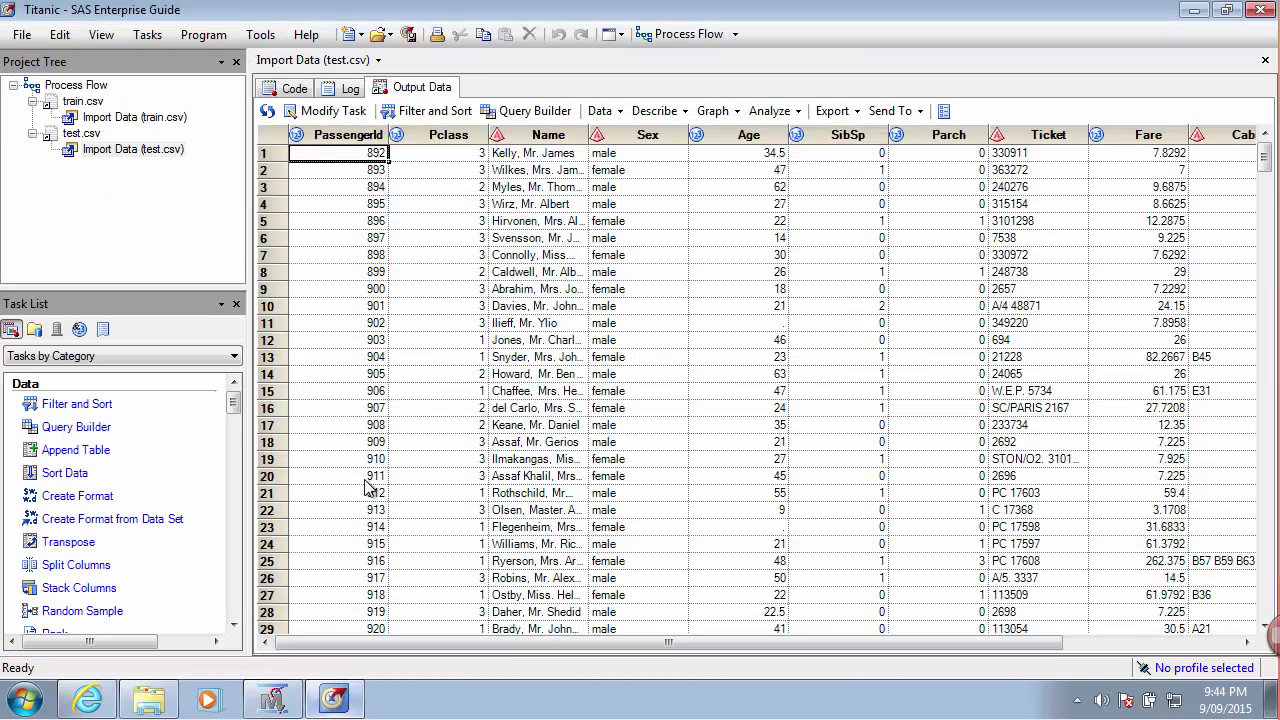
pyautogui.click(80, 87)
pyautogui.doubleClick(80, 87)
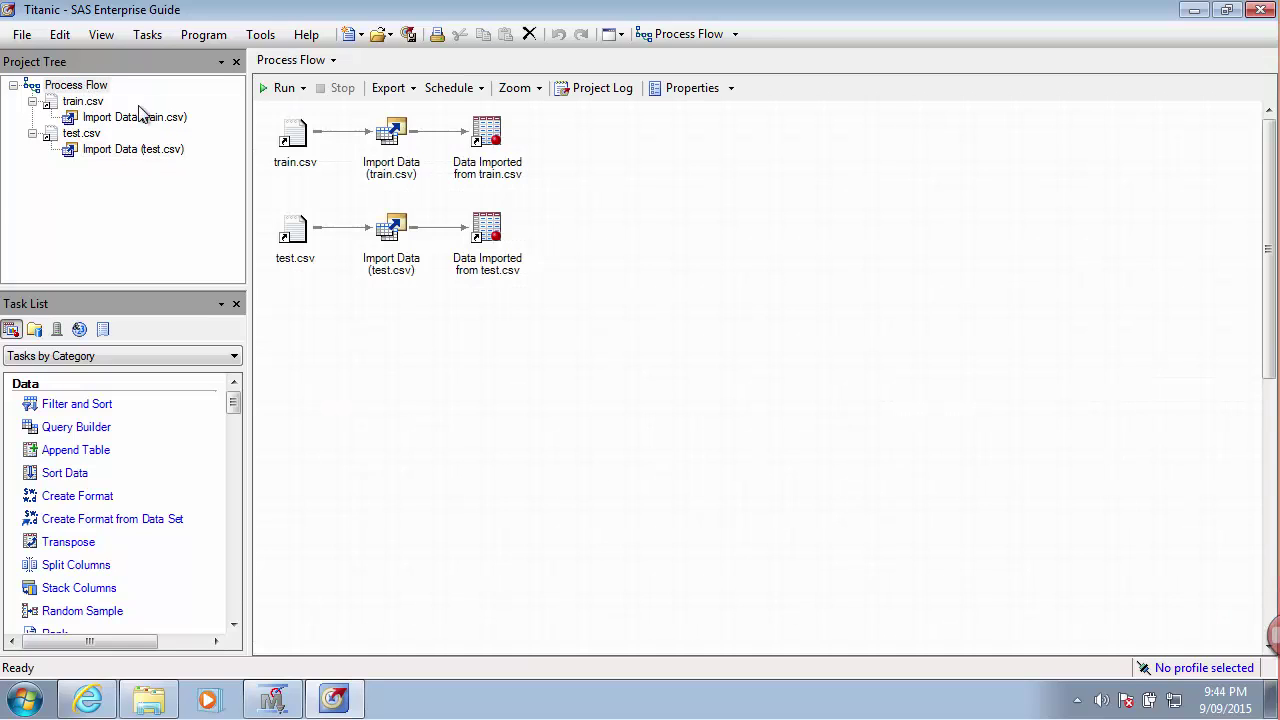
# Set up an export of the data imported from train.csv as a step in the project, using the SAS Data Files (*.sas7bdat) type
pyautogui.rightClick(490, 128)
pyautogui.moveTo(585, 162)
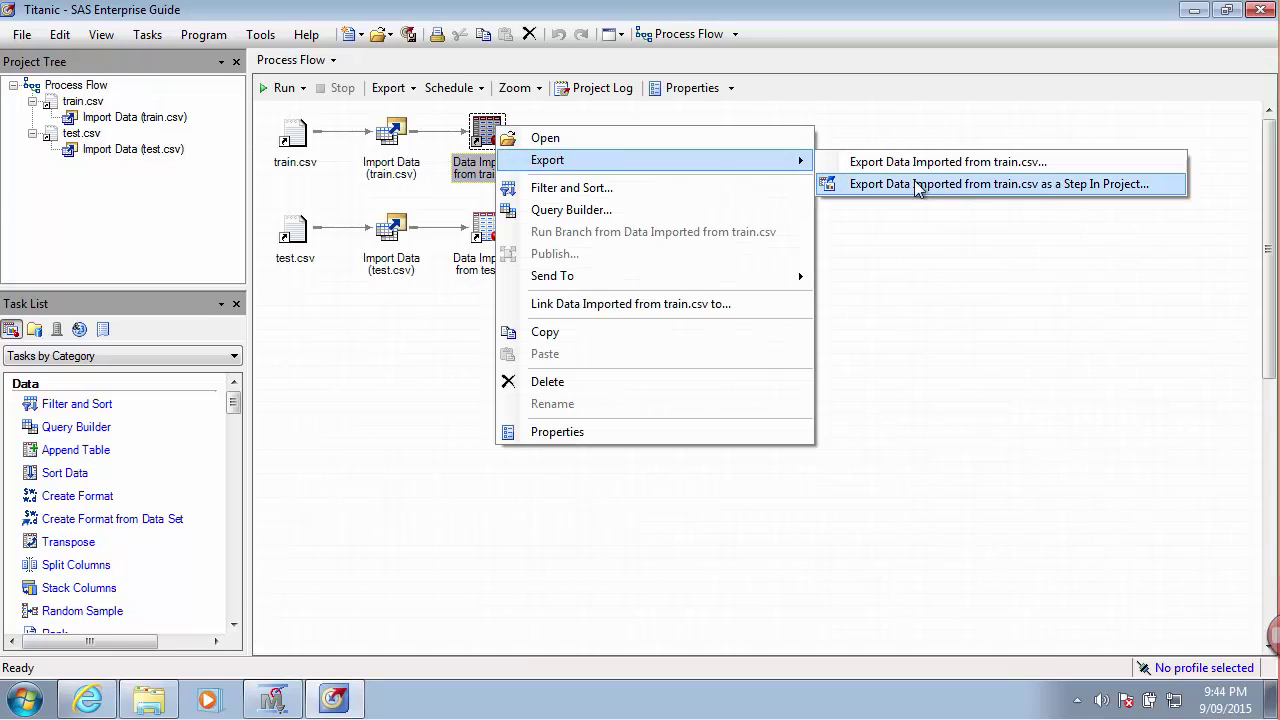
pyautogui.click(970, 186)
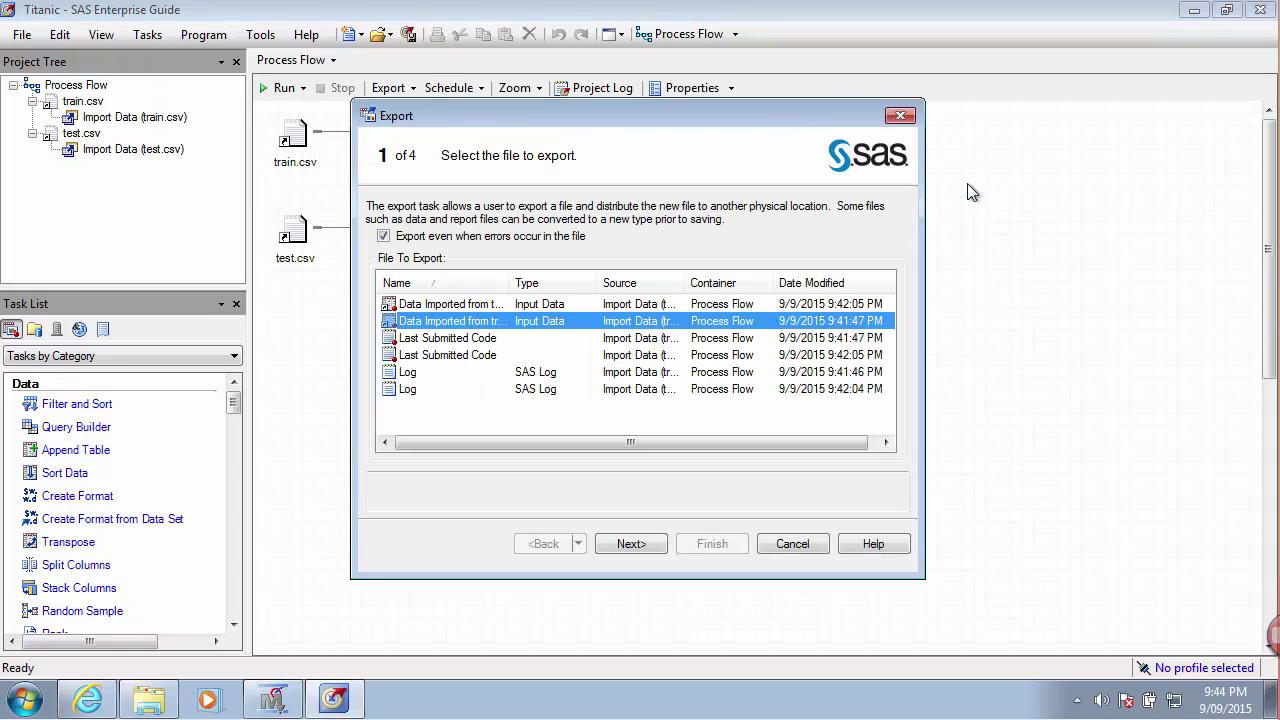
pyautogui.click(638, 548)
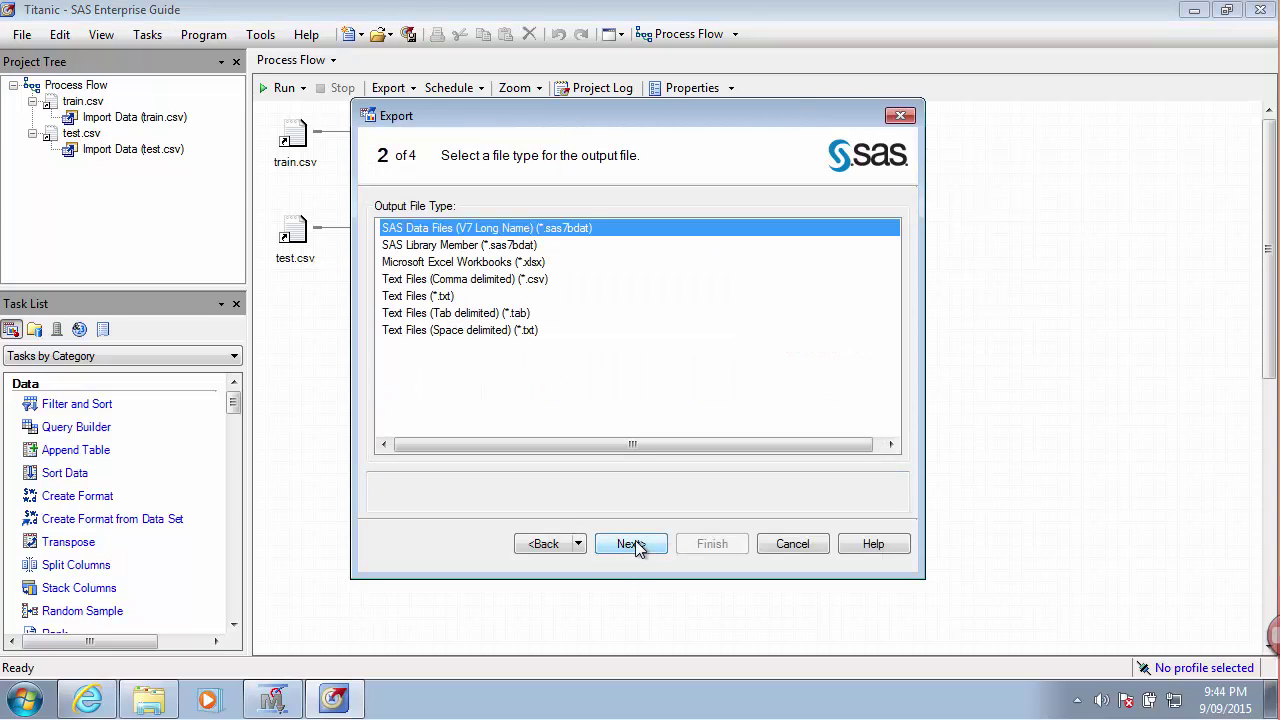
pyautogui.moveTo(465, 231)
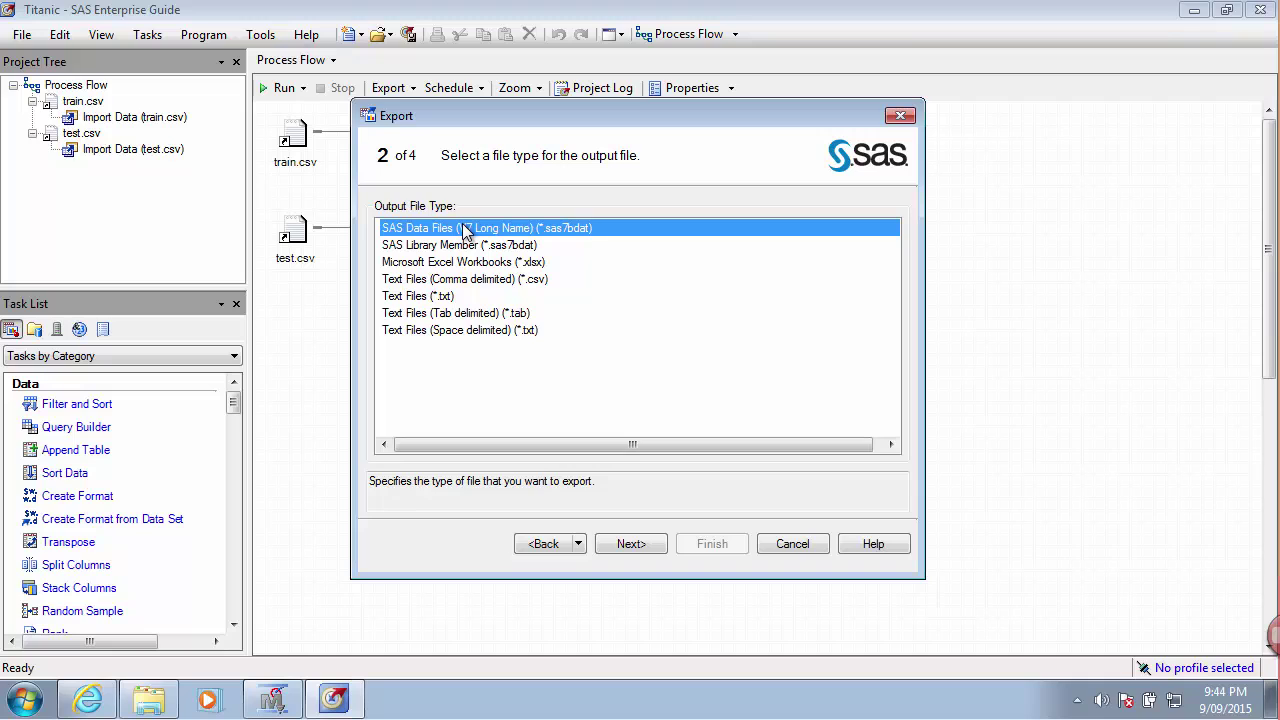
pyautogui.click(636, 543)
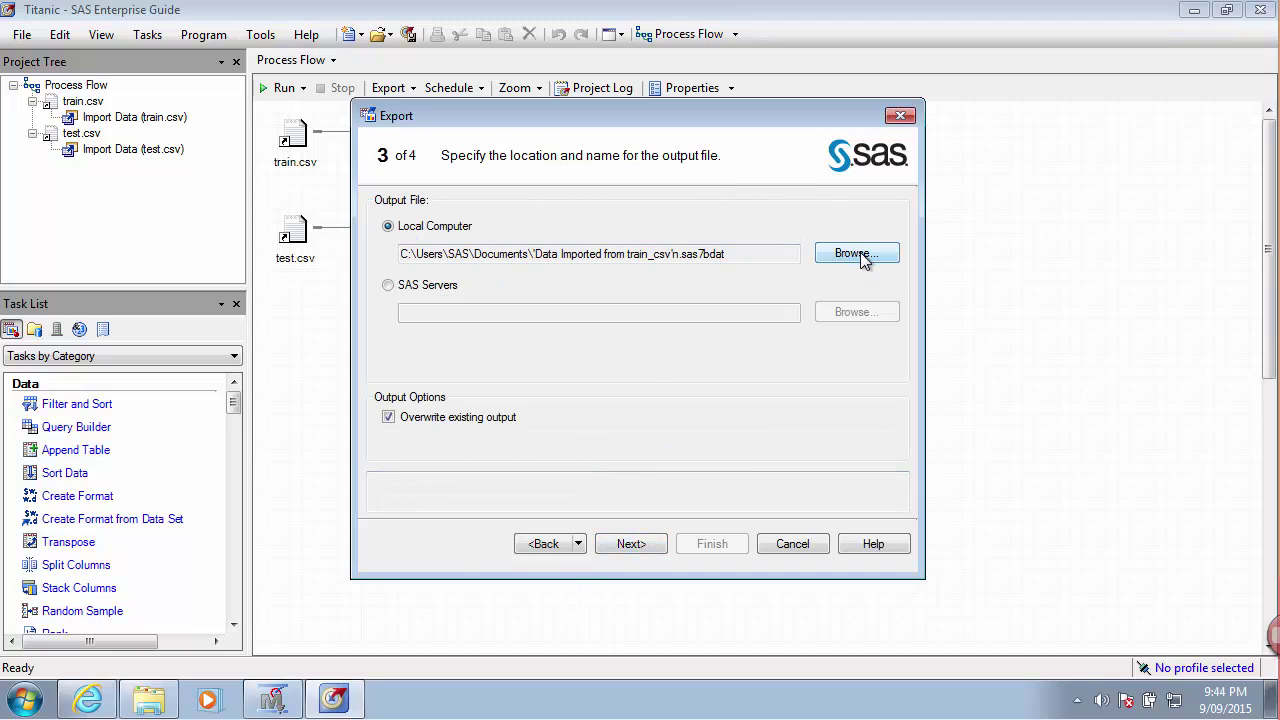
# Set the export's output file to train.sas7bdat in the local Titanic\Data folder and finish the export
pyautogui.moveTo(860, 256)
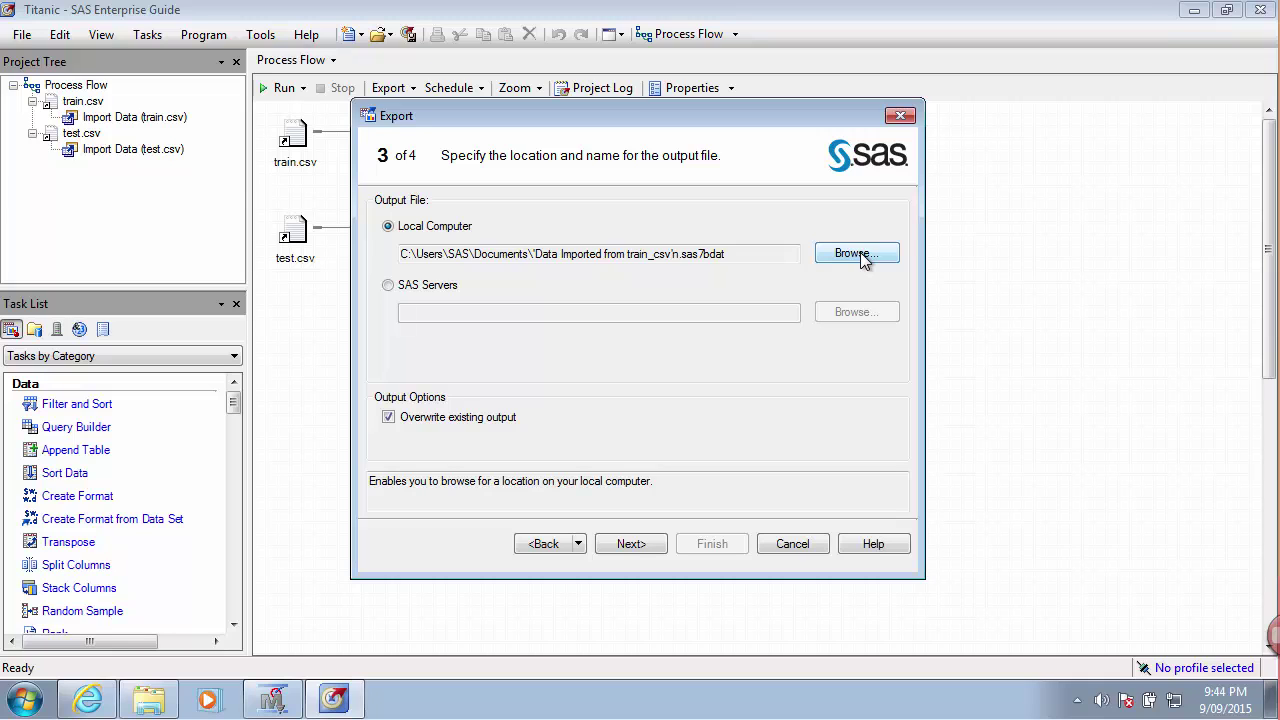
pyautogui.click(858, 254)
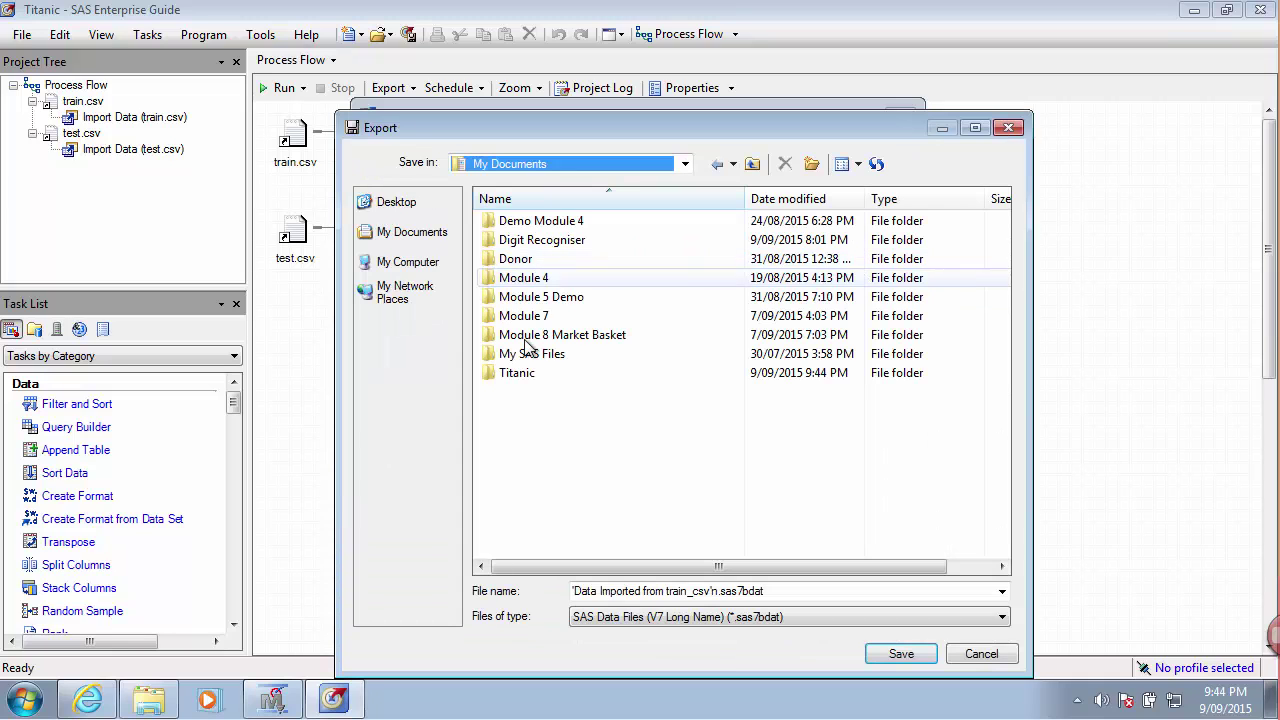
pyautogui.doubleClick(518, 374)
pyautogui.doubleClick(507, 223)
pyautogui.tripleClick(811, 591)
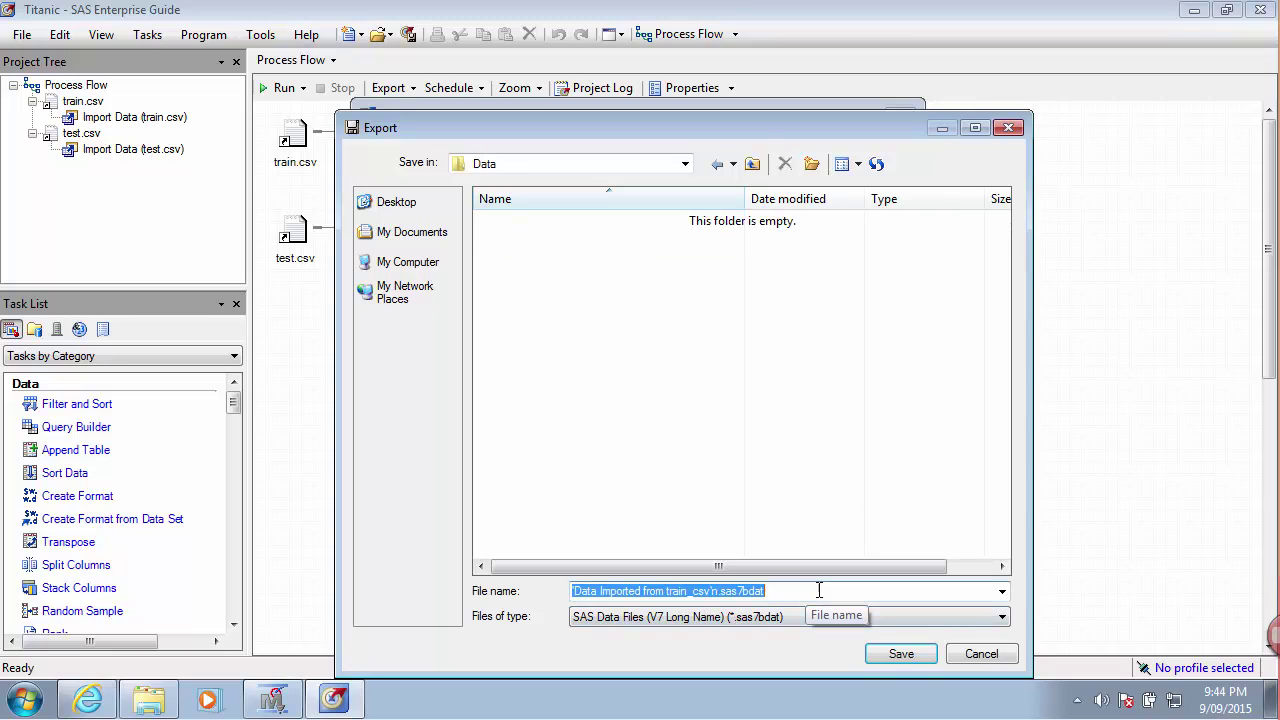
pyautogui.press('Home')
pyautogui.hotkey('shift', 'Right')
pyautogui.hotkey('shift', 'Right')
pyautogui.hotkey('shift', 'Right')
pyautogui.hotkey('shift', 'Right')
pyautogui.hotkey('shift', 'Right')
pyautogui.hotkey('shift', 'Right')
pyautogui.hotkey('shift', 'Right')
pyautogui.hotkey('shift', 'Right')
pyautogui.hotkey('shift', 'Right')
pyautogui.hotkey('shift', 'Right')
pyautogui.hotkey('shift', 'Right')
pyautogui.hotkey('shift', 'Right')
pyautogui.hotkey('shift', 'Right')
pyautogui.hotkey('shift', 'Right')
pyautogui.hotkey('shift', 'Right')
pyautogui.hotkey('shift', 'Right')
pyautogui.hotkey('shift', 'Right')
pyautogui.hotkey('shift', 'Right')
pyautogui.hotkey('shift', 'Right')
pyautogui.hotkey('shift', 'Right')
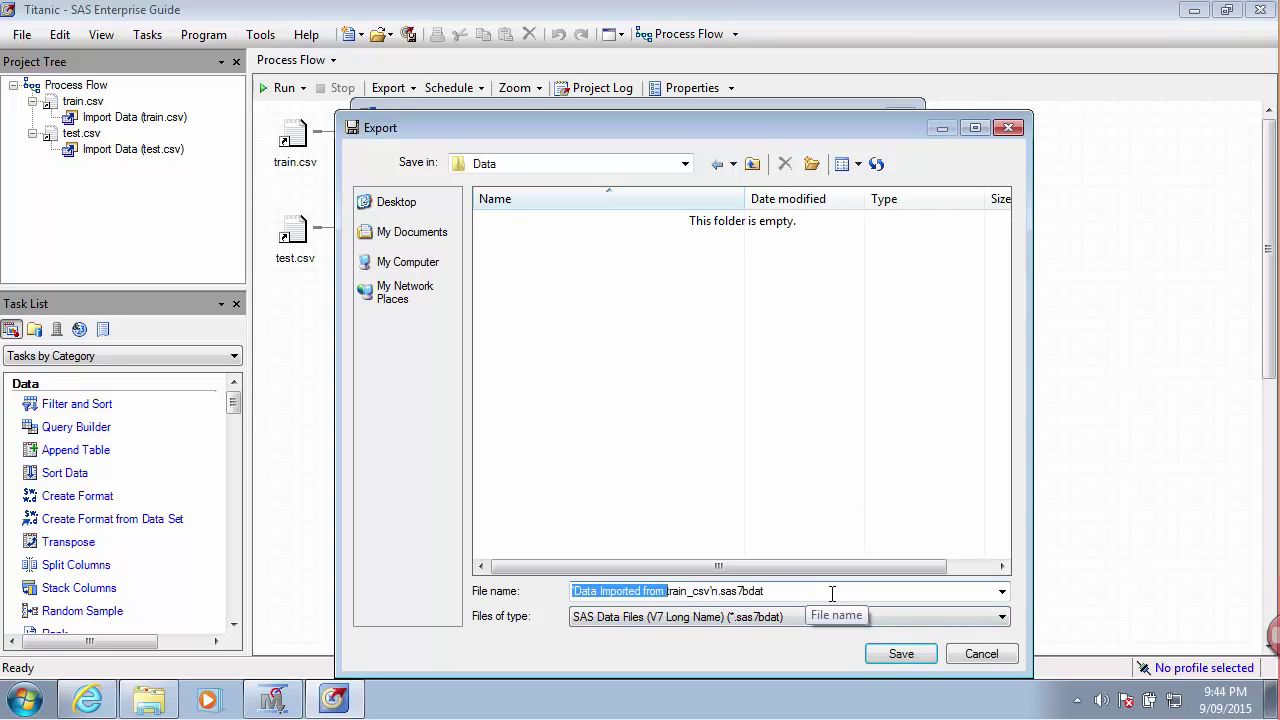
pyautogui.write('train')
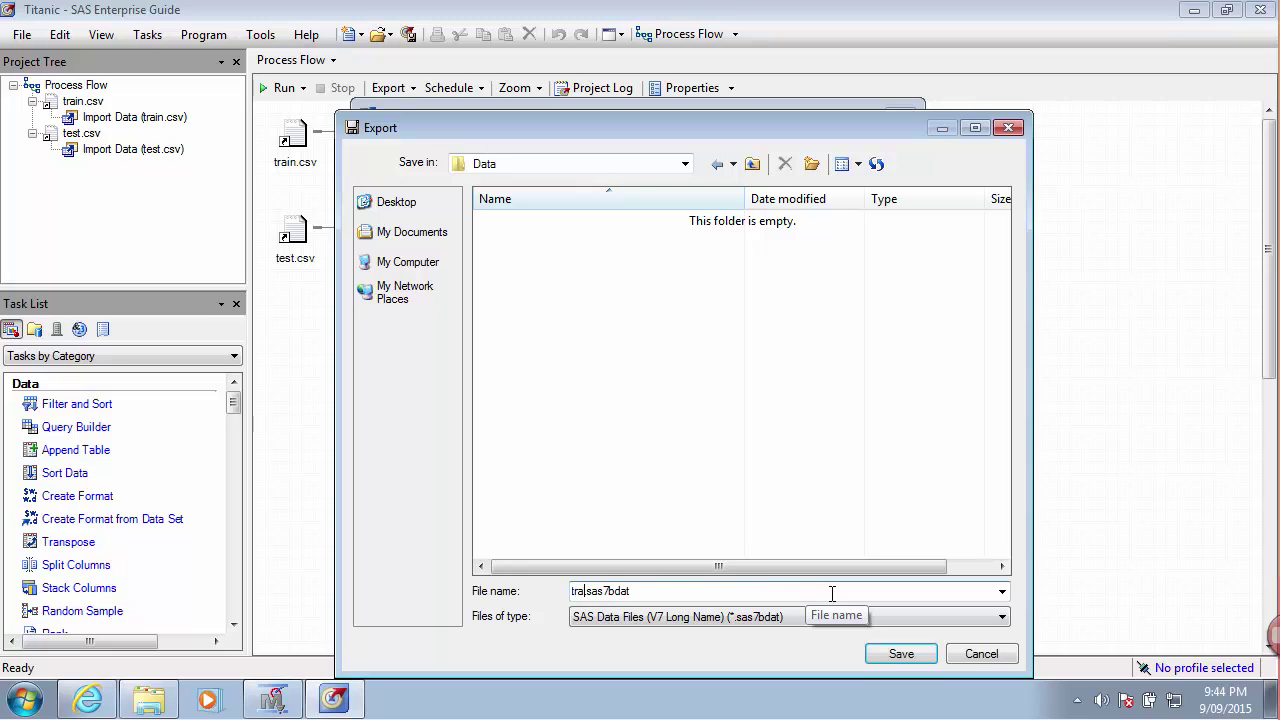
pyautogui.click(903, 654)
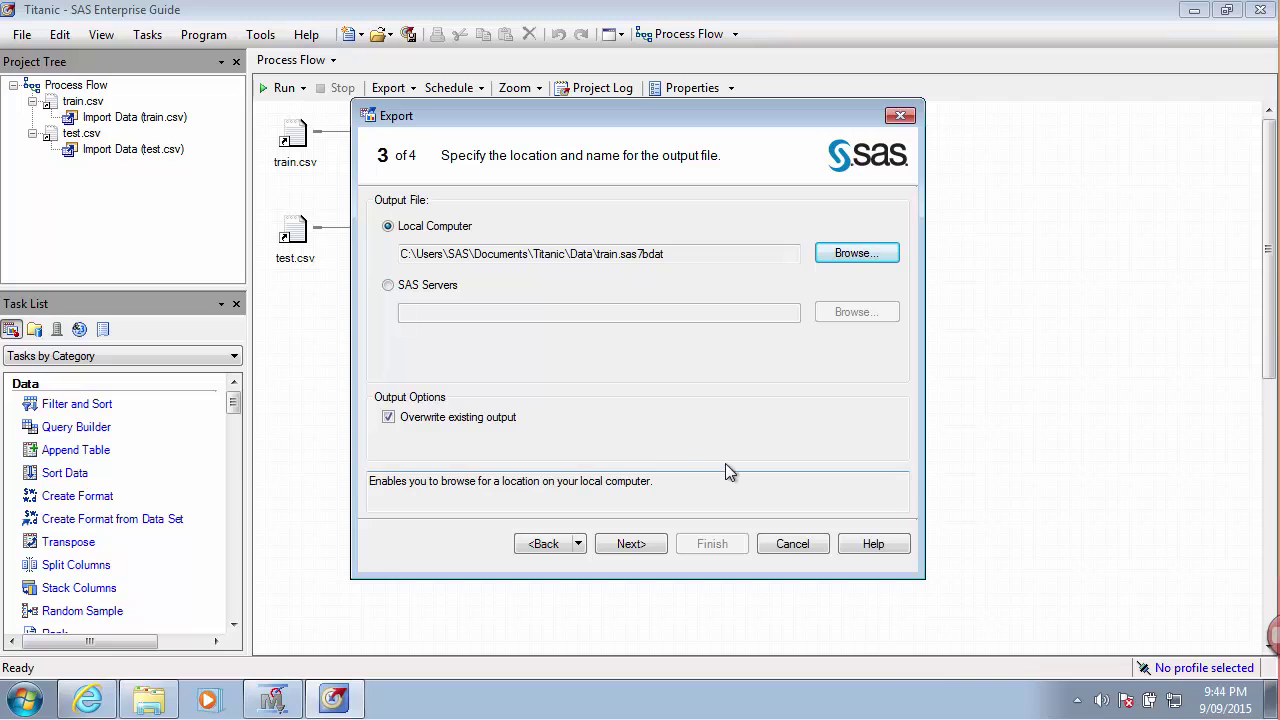
pyautogui.click(624, 550)
pyautogui.click(735, 546)
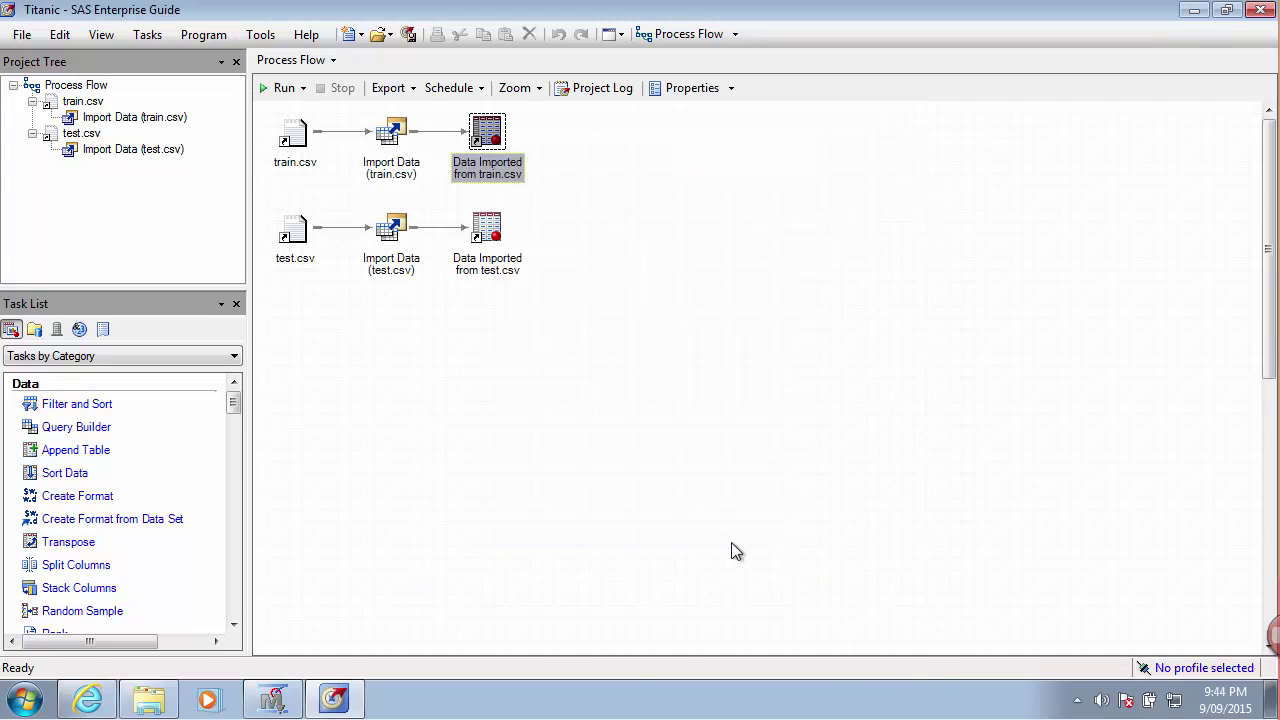
# Set up an export of the data imported from test.csv as a step in the project, using the SAS Data Files (*.sas7bdat) type
pyautogui.rightClick(490, 231)
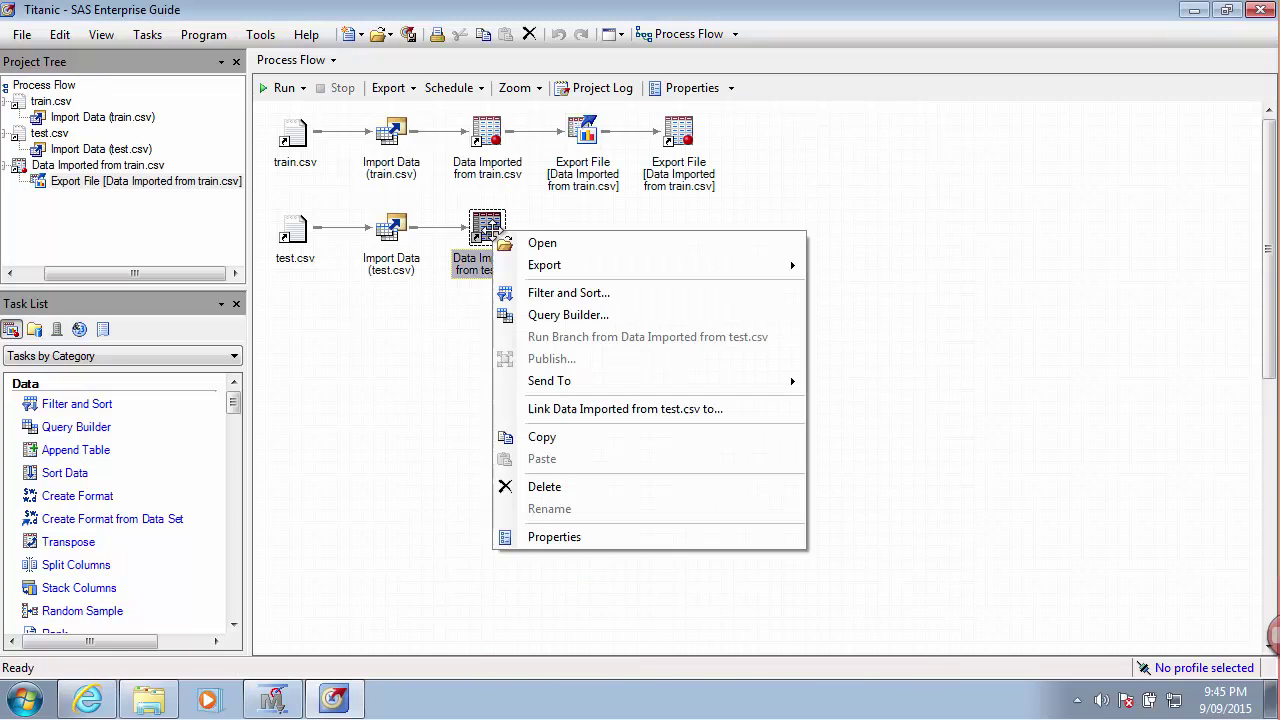
pyautogui.moveTo(550, 265)
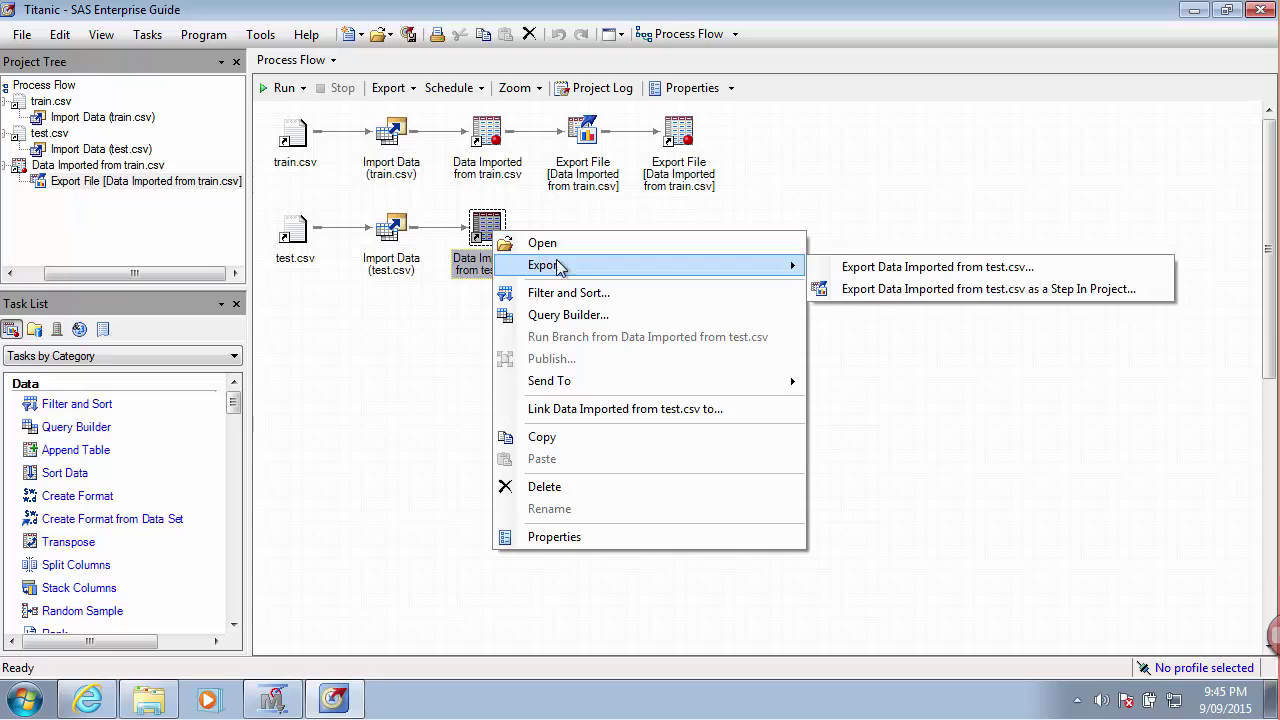
pyautogui.click(985, 290)
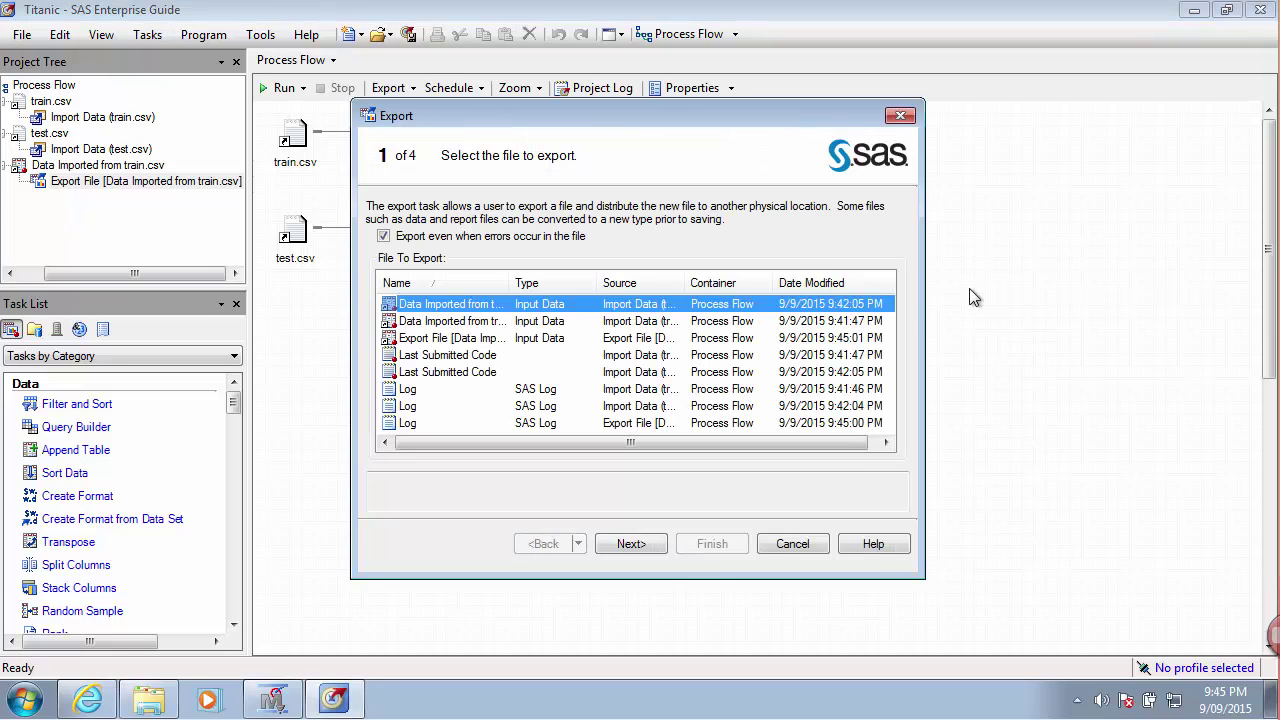
pyautogui.click(635, 544)
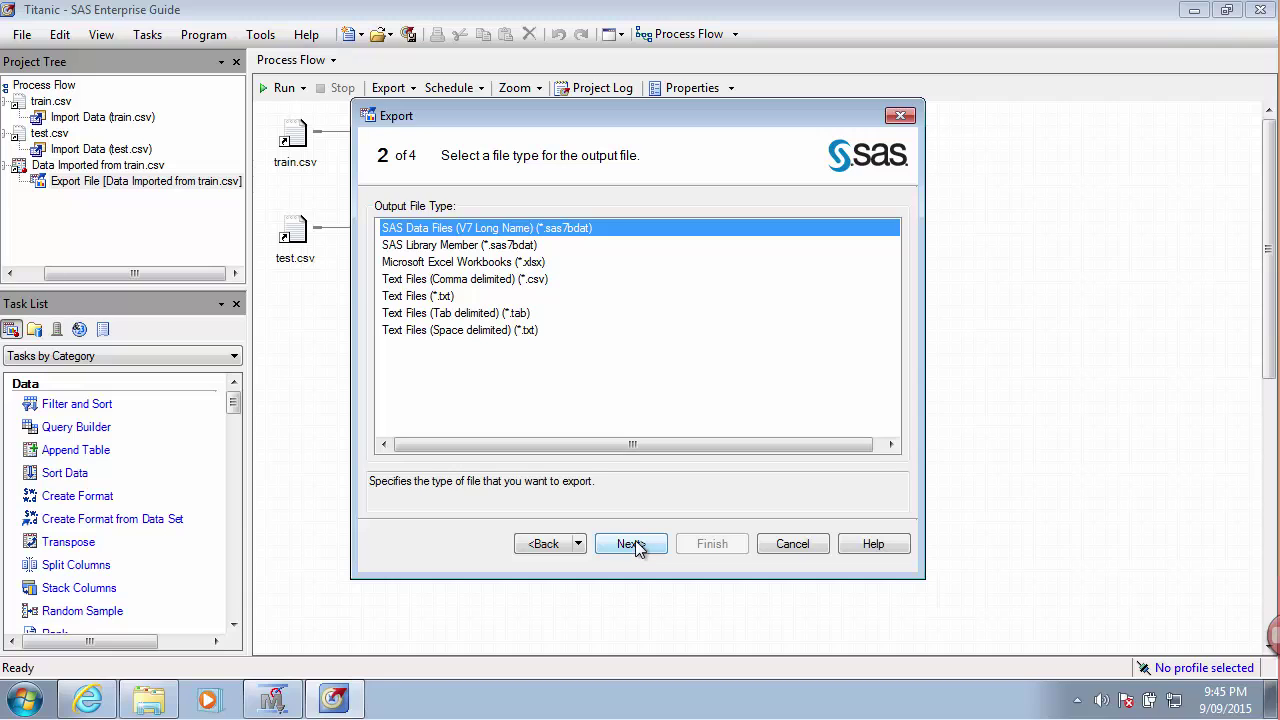
pyautogui.click(635, 544)
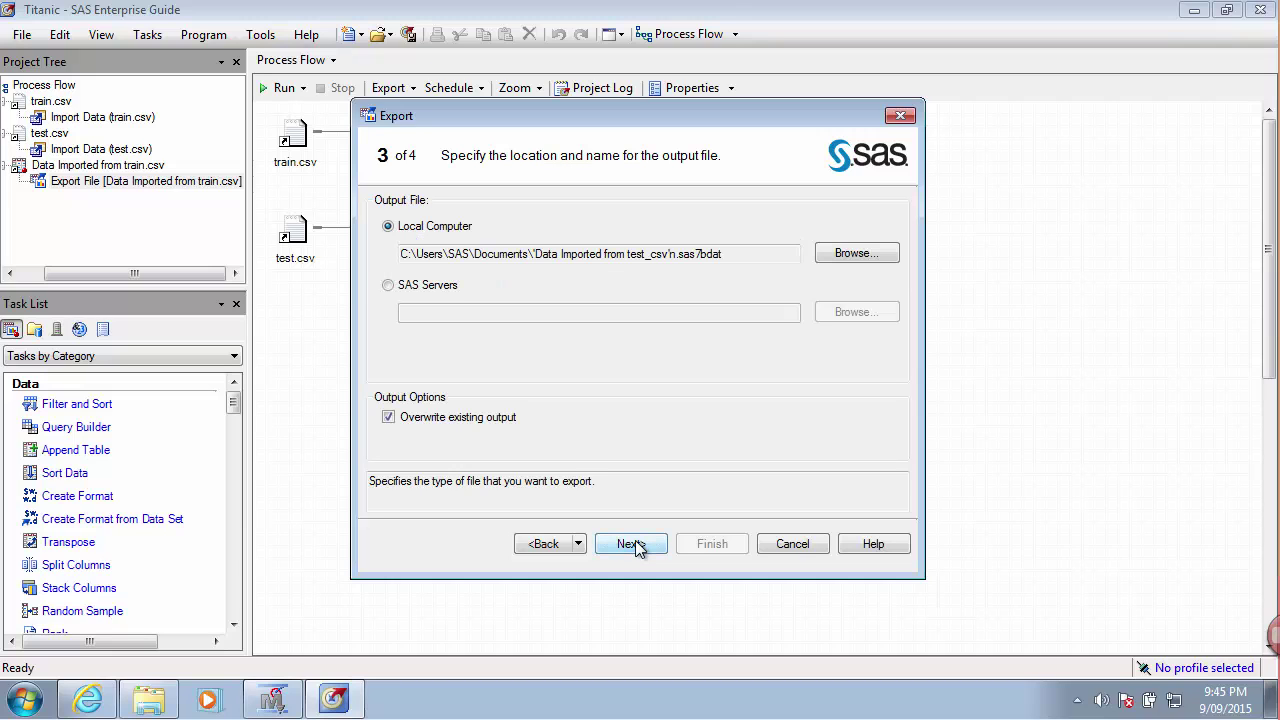
# Set the export's output file to test in the local Titanic\Data folder and finish the export
pyautogui.click(850, 254)
pyautogui.doubleClick(517, 372)
pyautogui.click(515, 225)
pyautogui.doubleClick(515, 225)
pyautogui.click(748, 590)
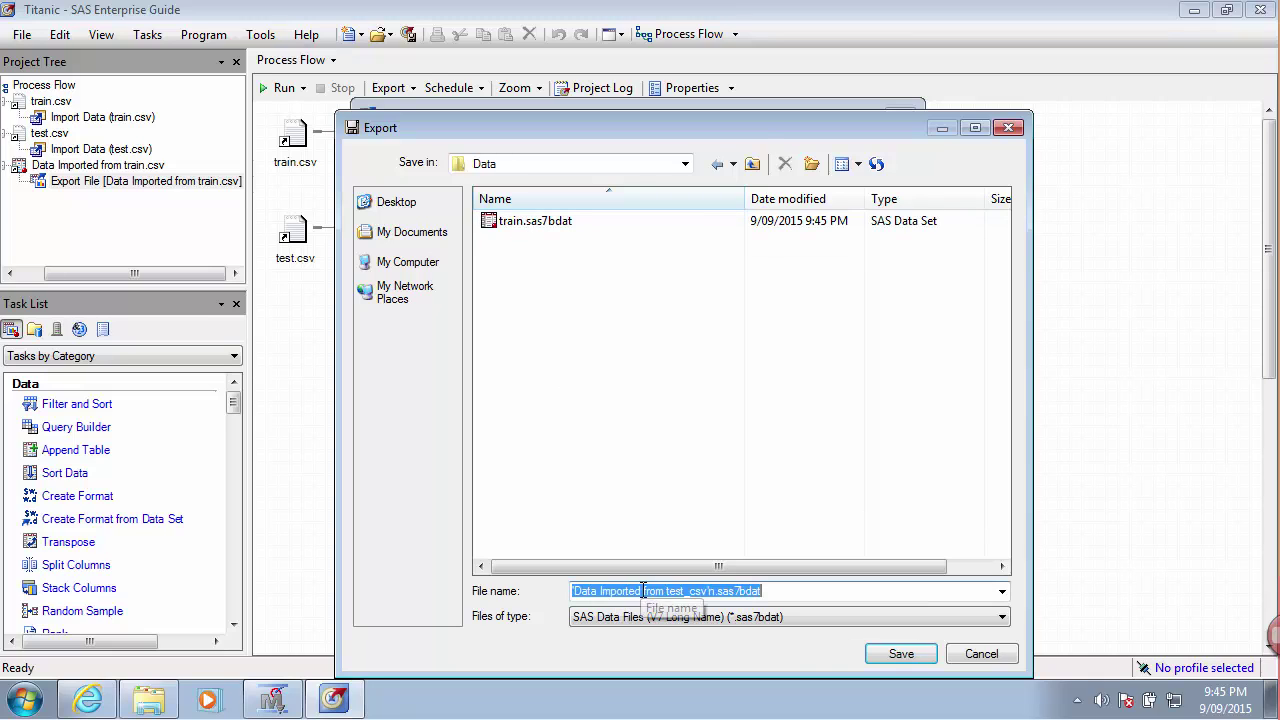
pyautogui.write('test')
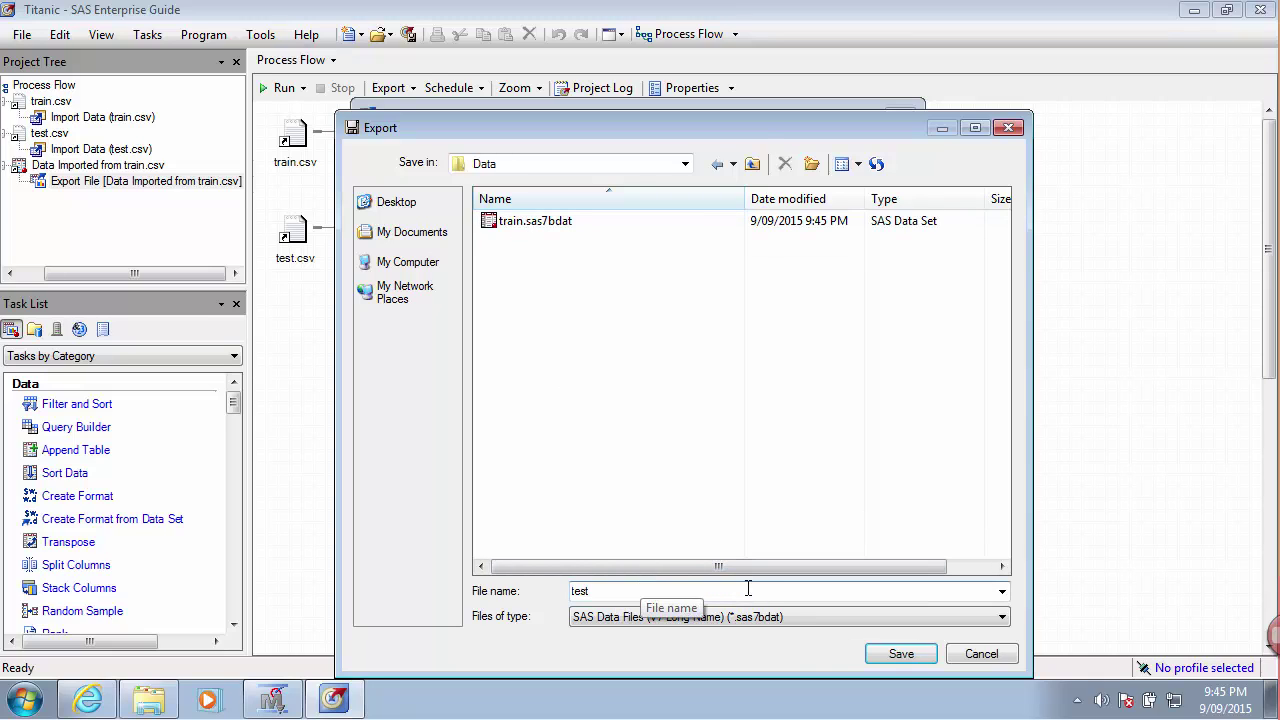
pyautogui.click(912, 652)
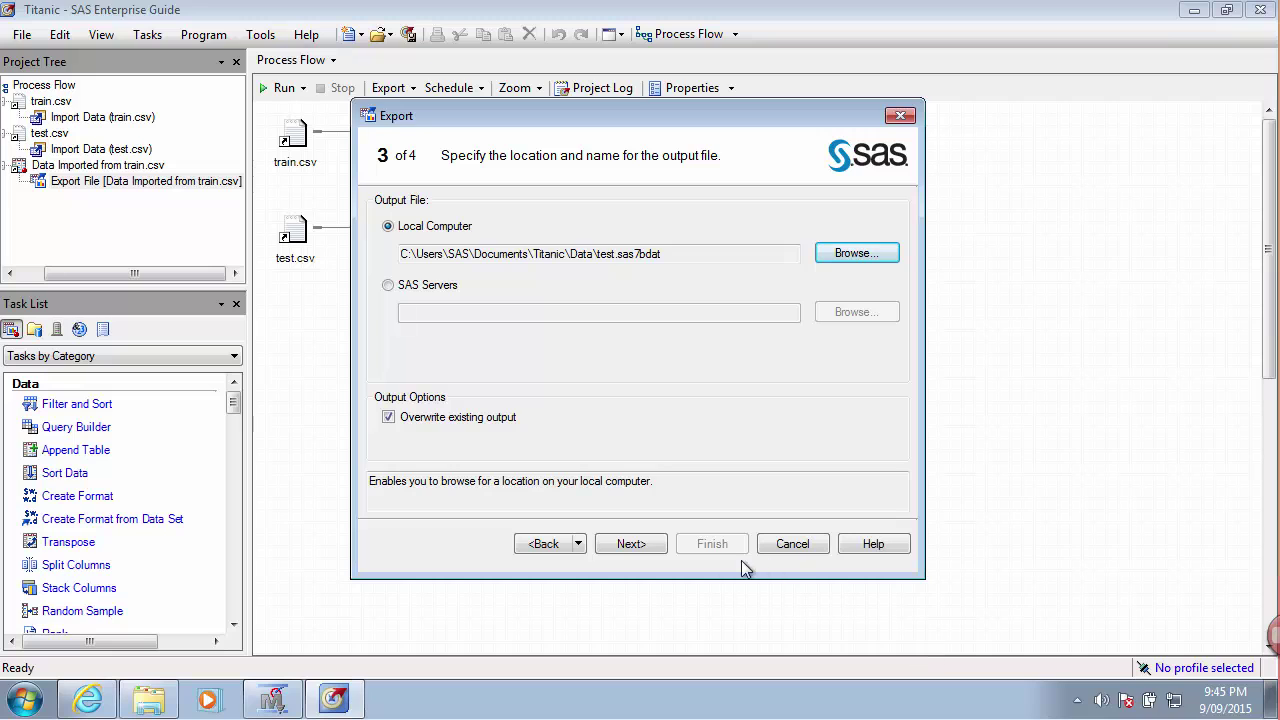
pyautogui.click(642, 544)
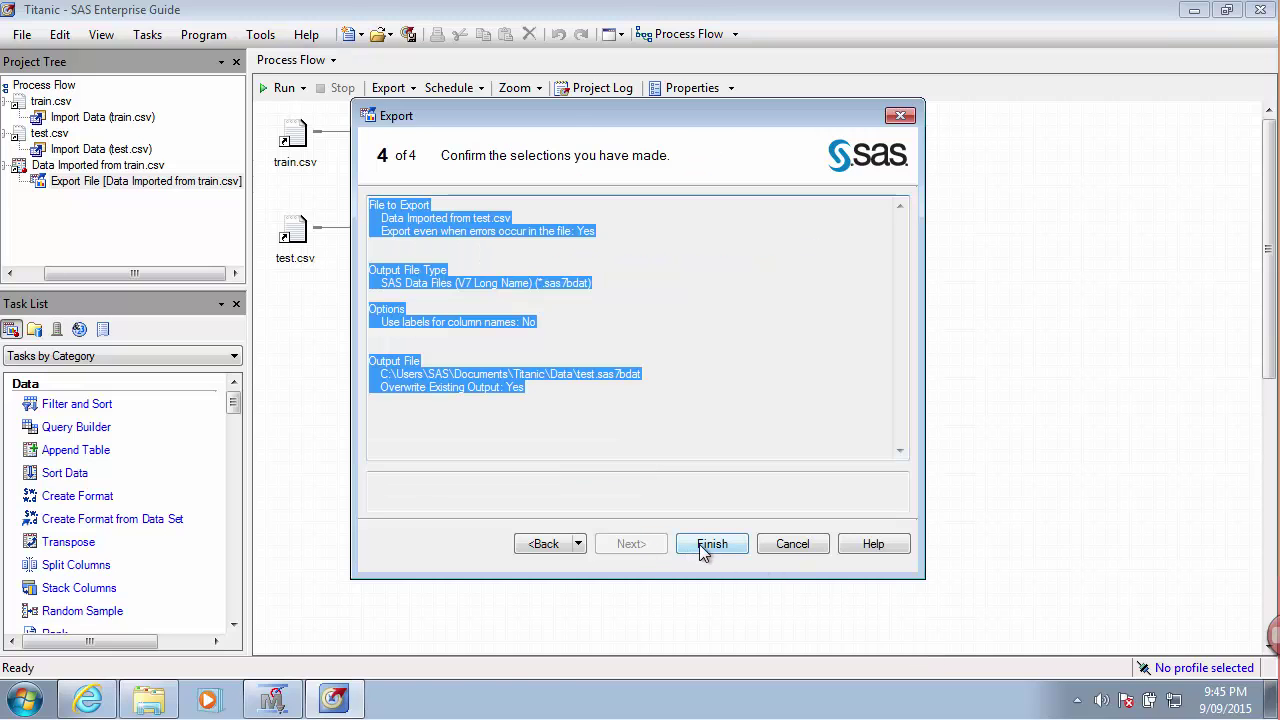
pyautogui.click(701, 548)
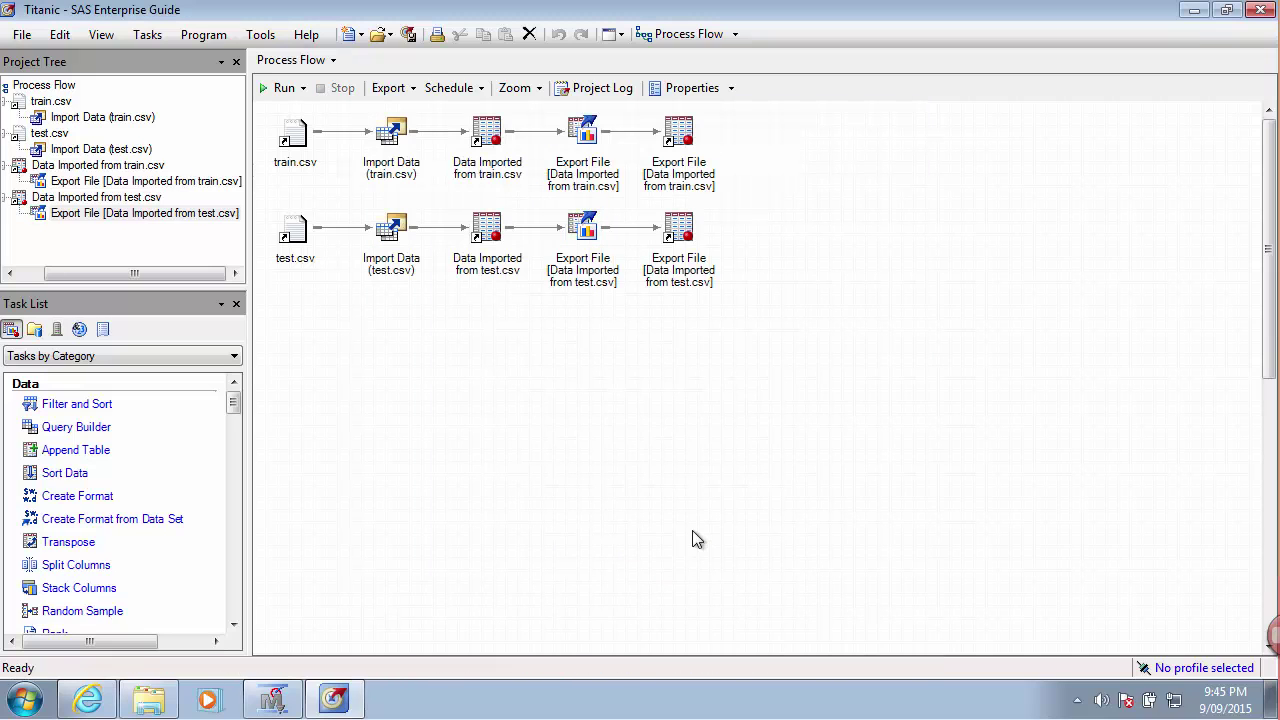
# Switch to Windows Explorer and check the exported train and test SAS data sets in the Titanic\Data folder
pyautogui.click(149, 700)
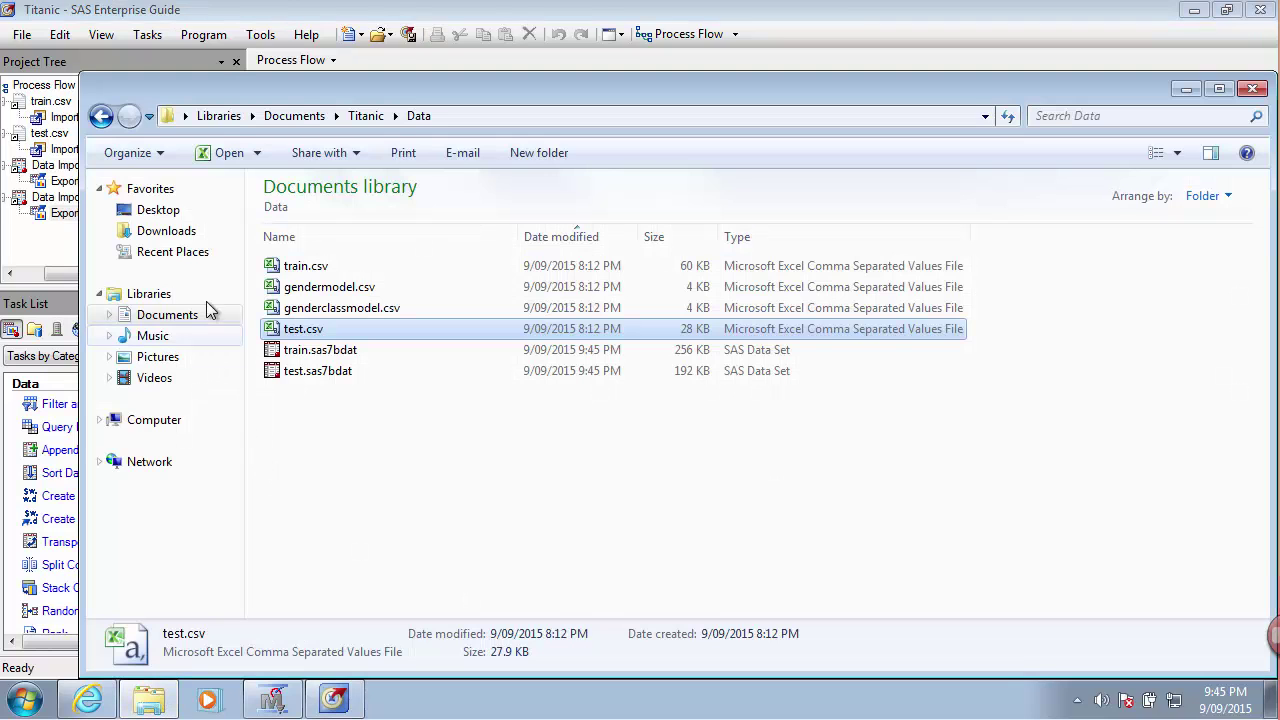
pyautogui.click(337, 360)
pyautogui.click(349, 368)
pyautogui.click(351, 361)
pyautogui.click(352, 370)
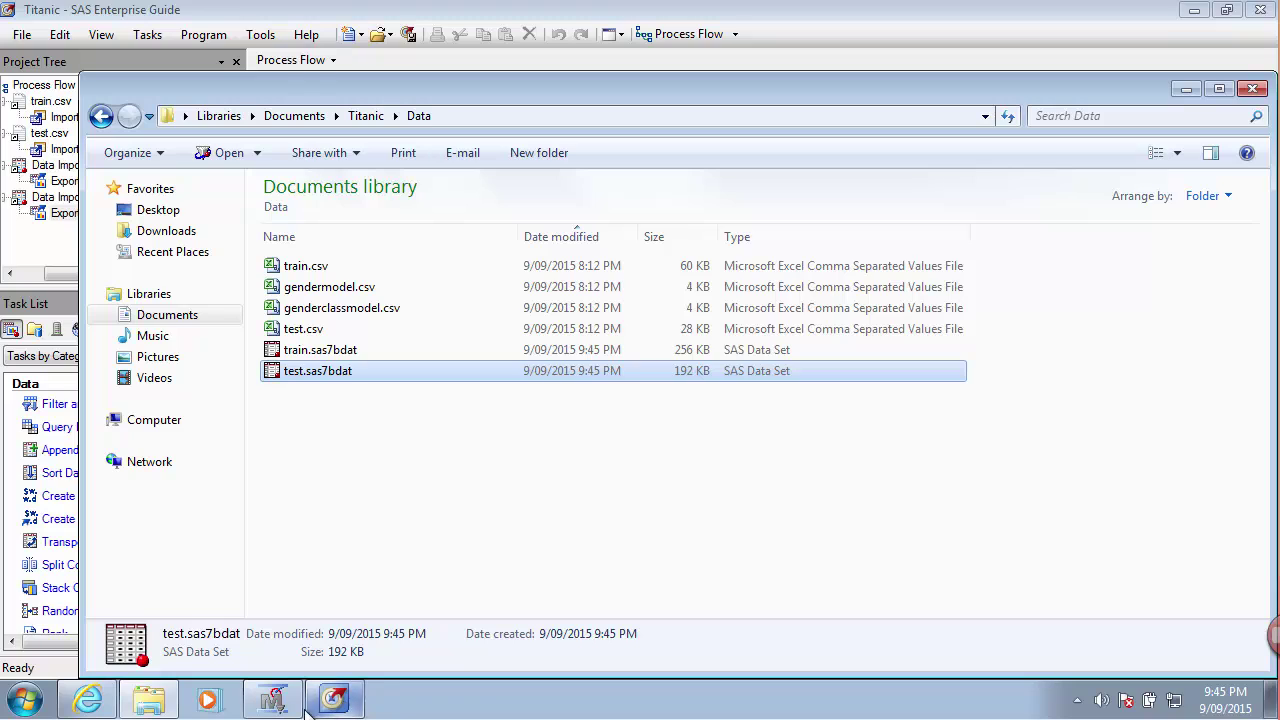
# Copy the full path of the Titanic\Data folder from Windows Explorer
pyautogui.click(273, 700)
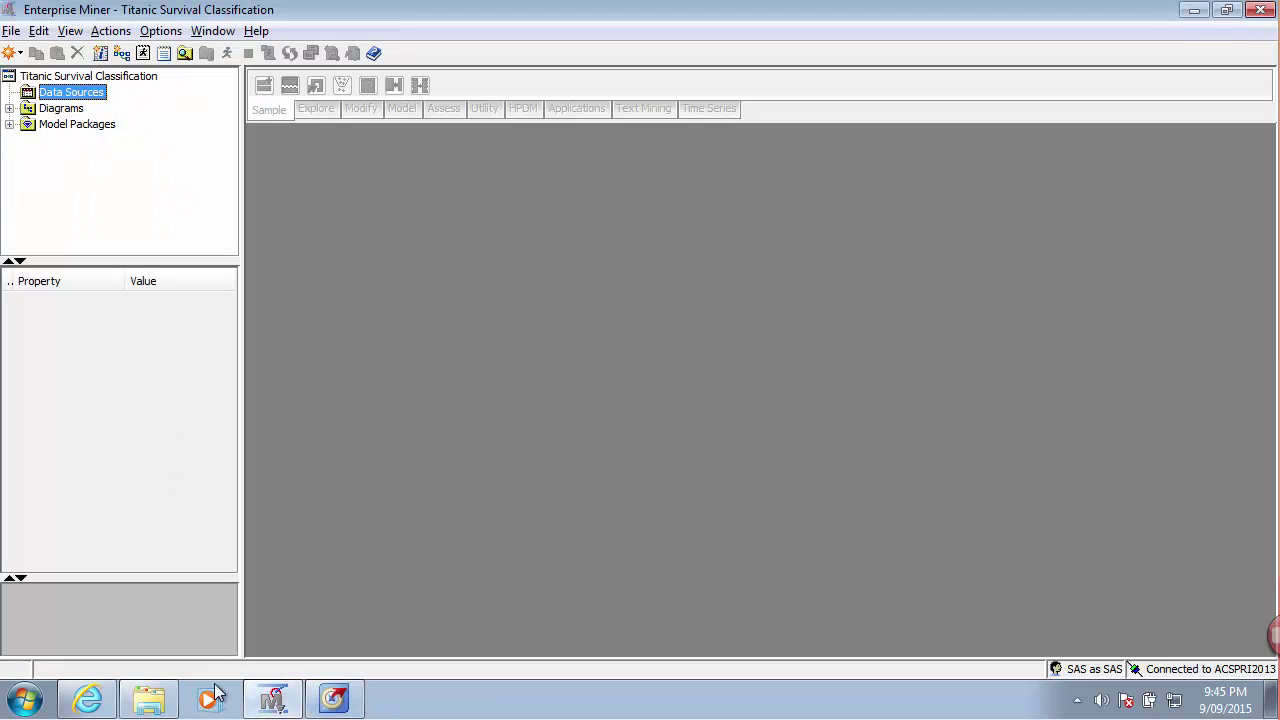
pyautogui.click(149, 698)
pyautogui.click(481, 118)
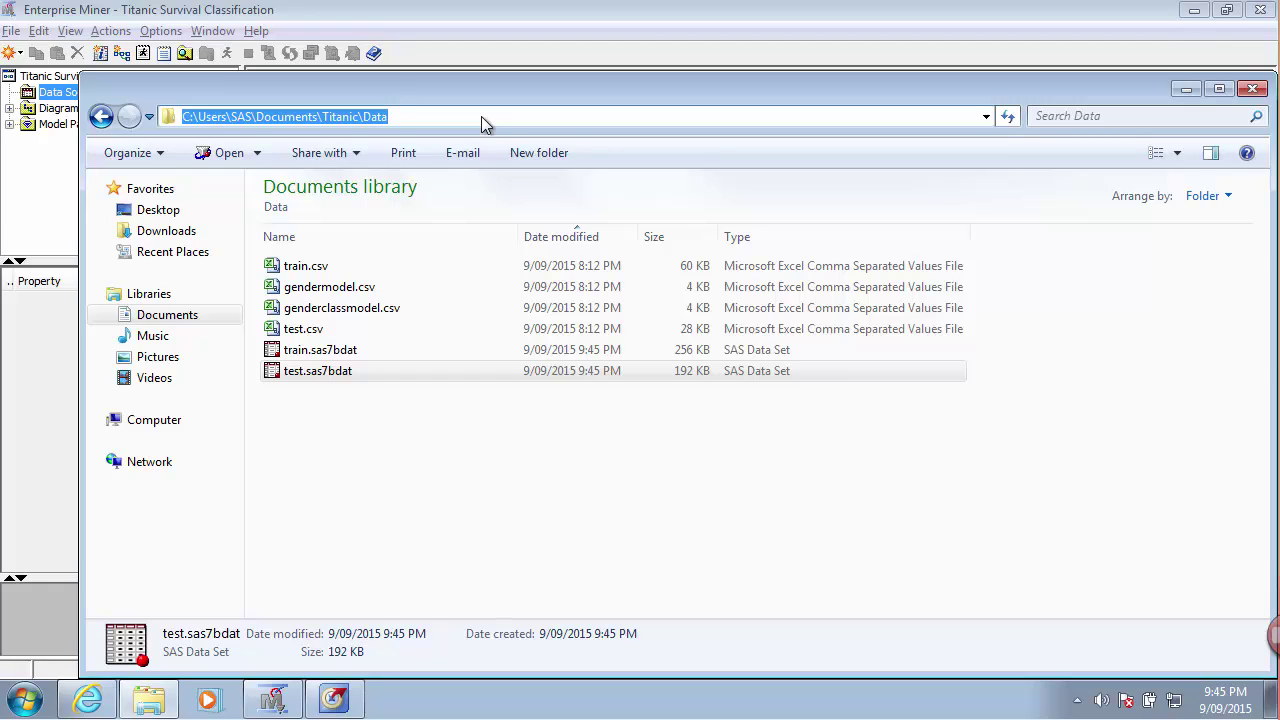
pyautogui.rightClick(331, 118)
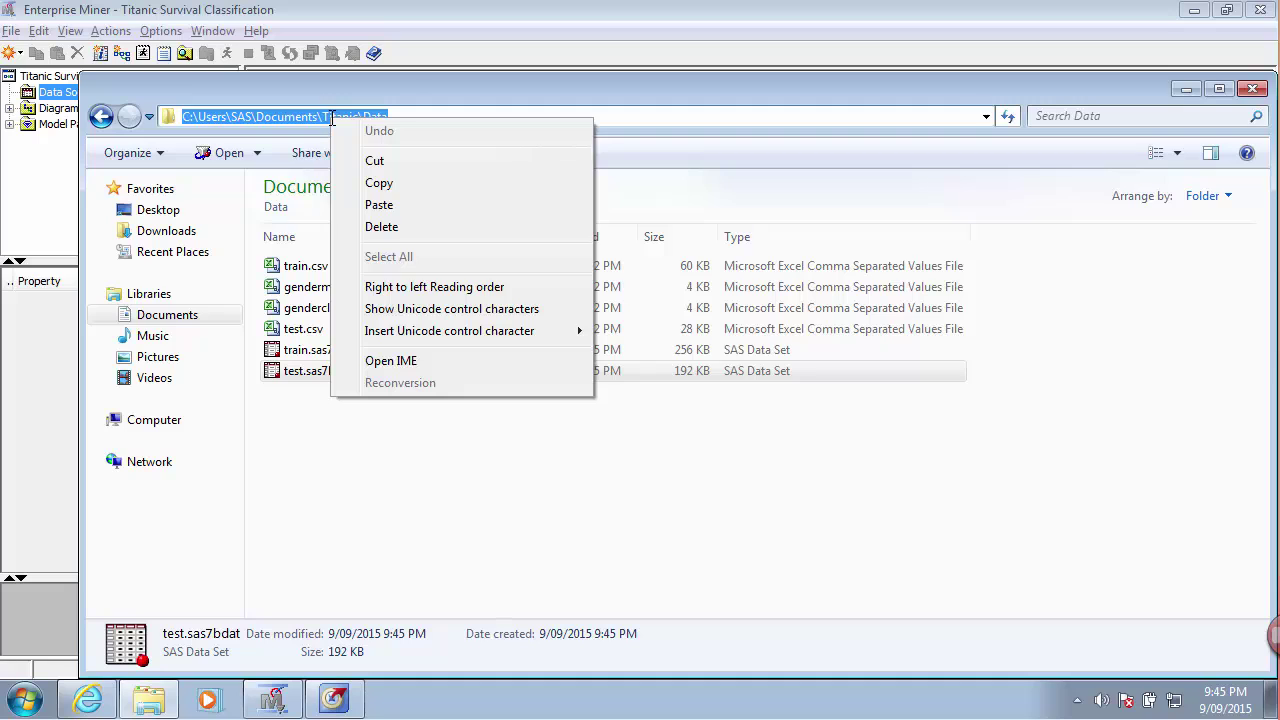
pyautogui.click(385, 184)
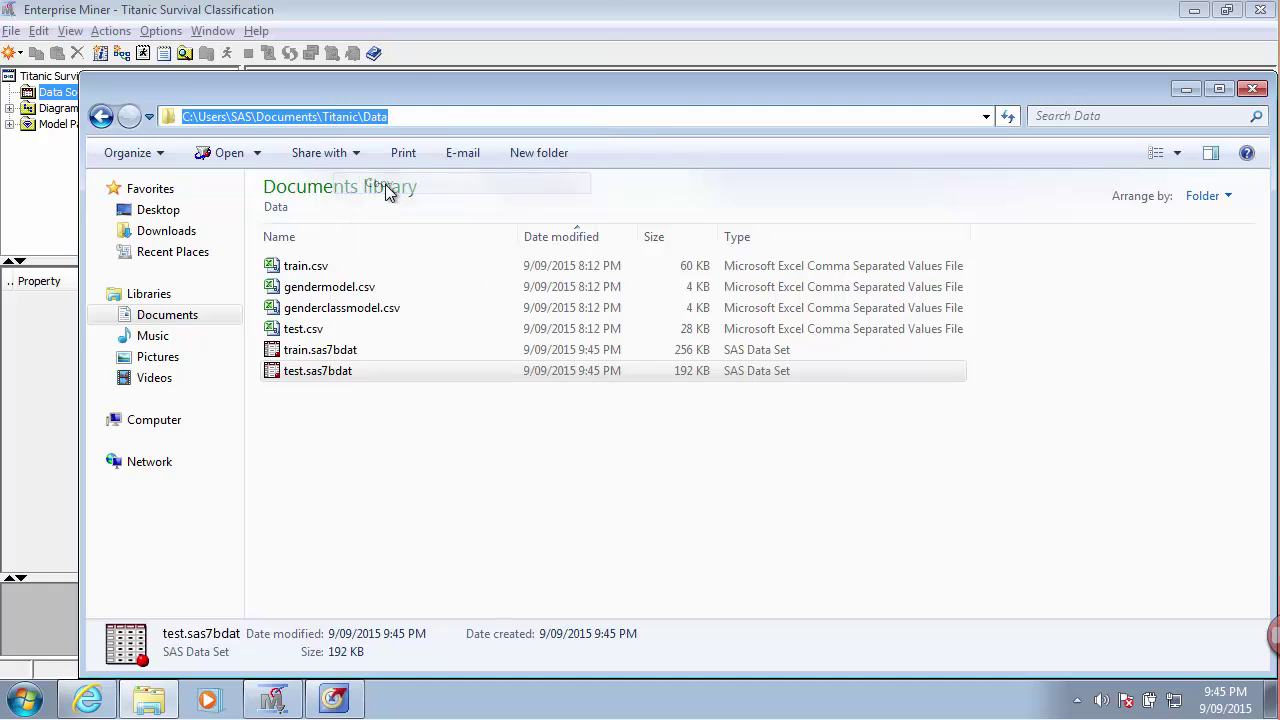
# Switch to Enterprise Miner and start creating a new library named Titanic
pyautogui.click(12, 31)
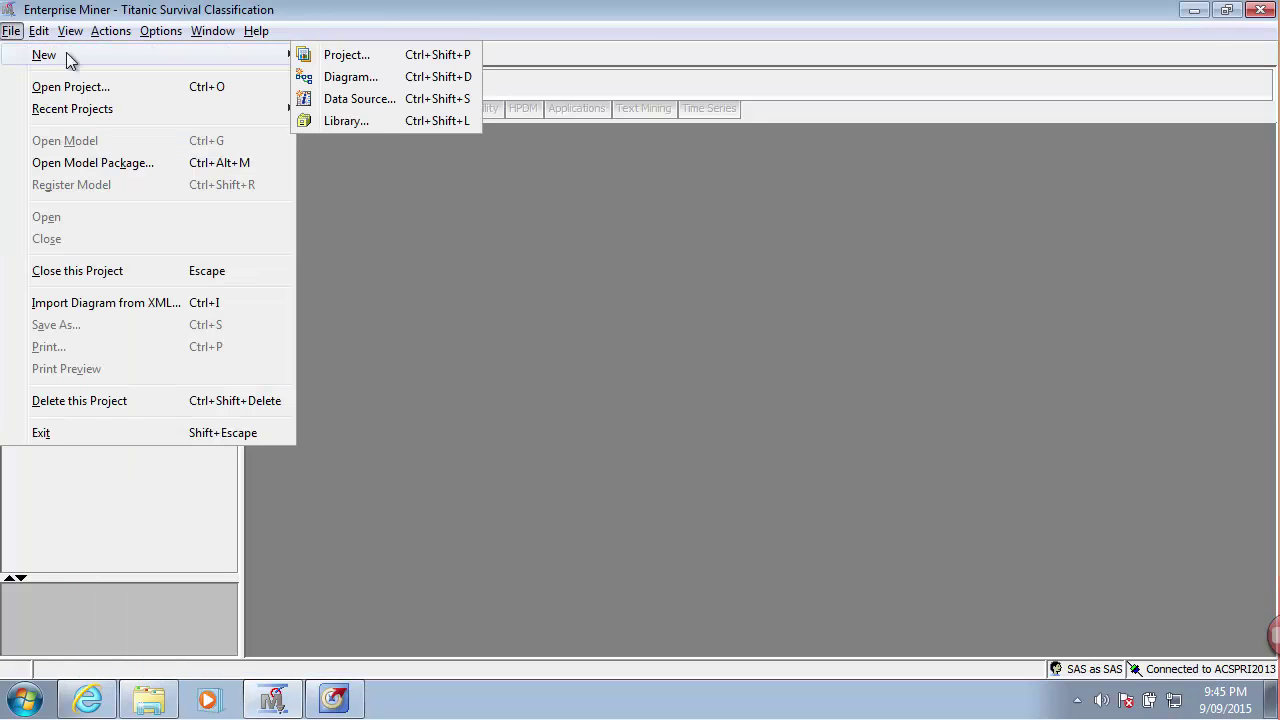
pyautogui.moveTo(286, 60)
pyautogui.click(370, 120)
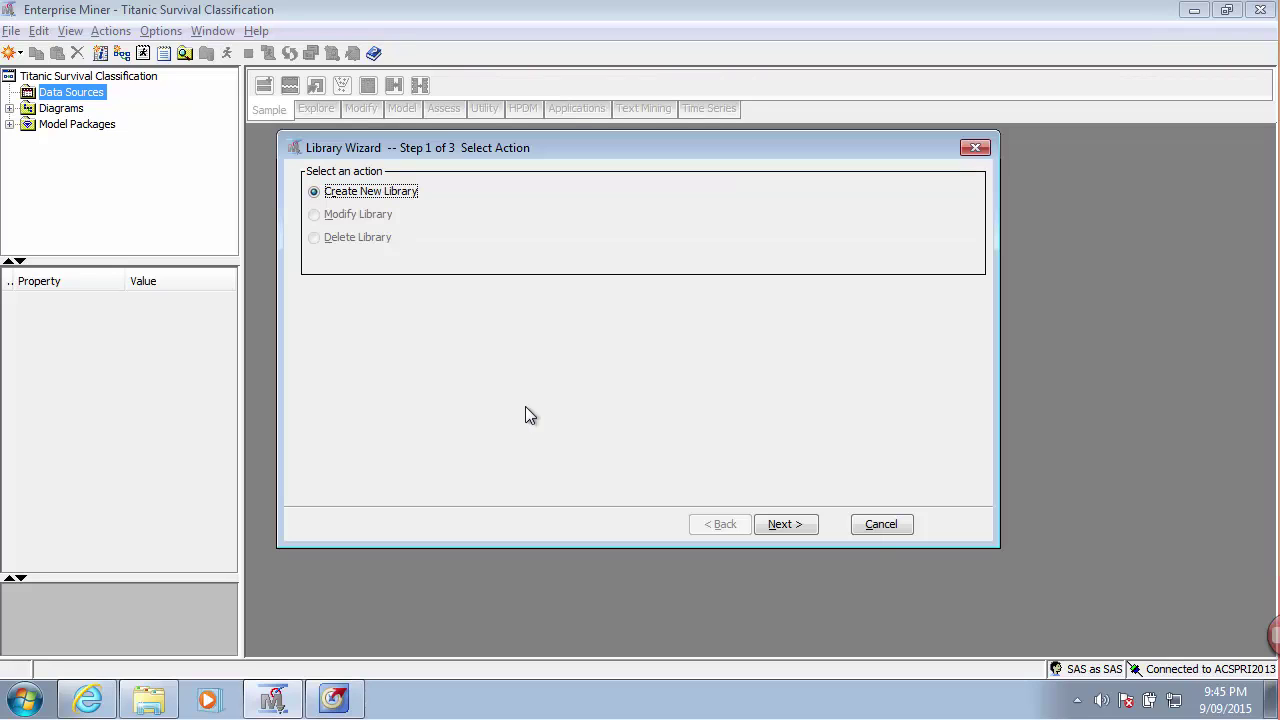
pyautogui.click(786, 528)
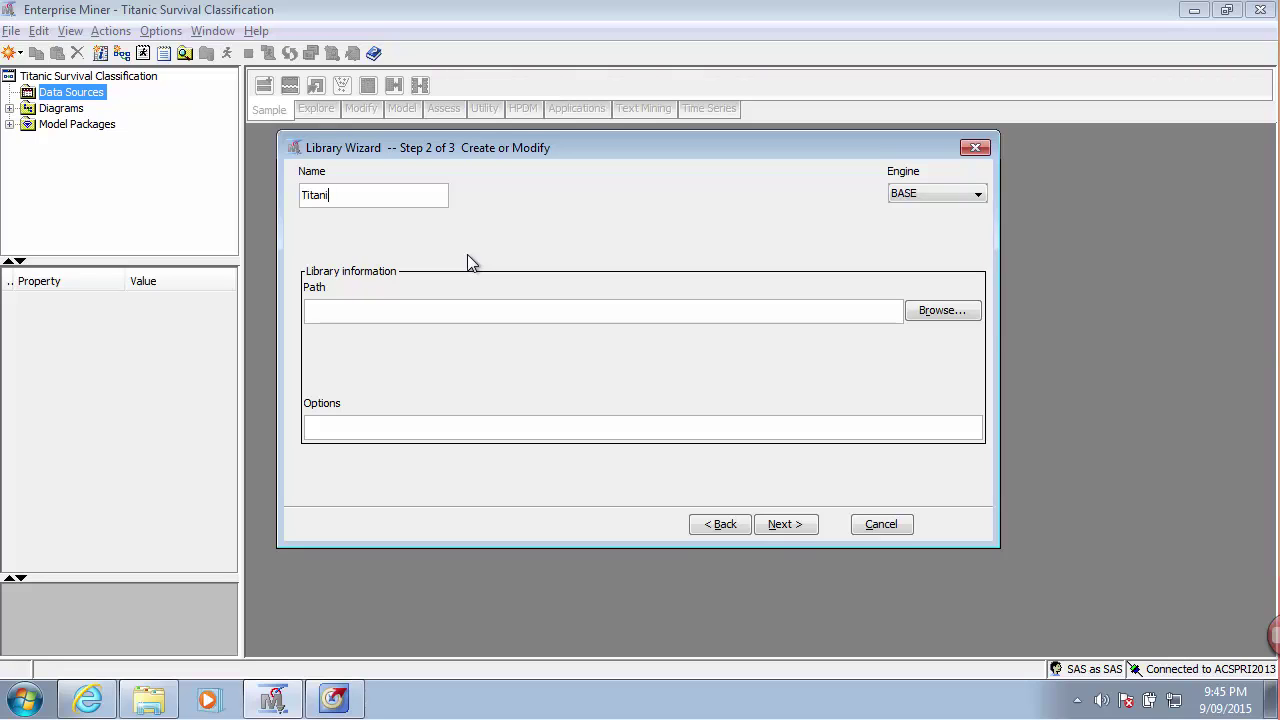
# Set the new library's path to the Documents\Titanic\Data folder and finish creating the library
pyautogui.click(948, 315)
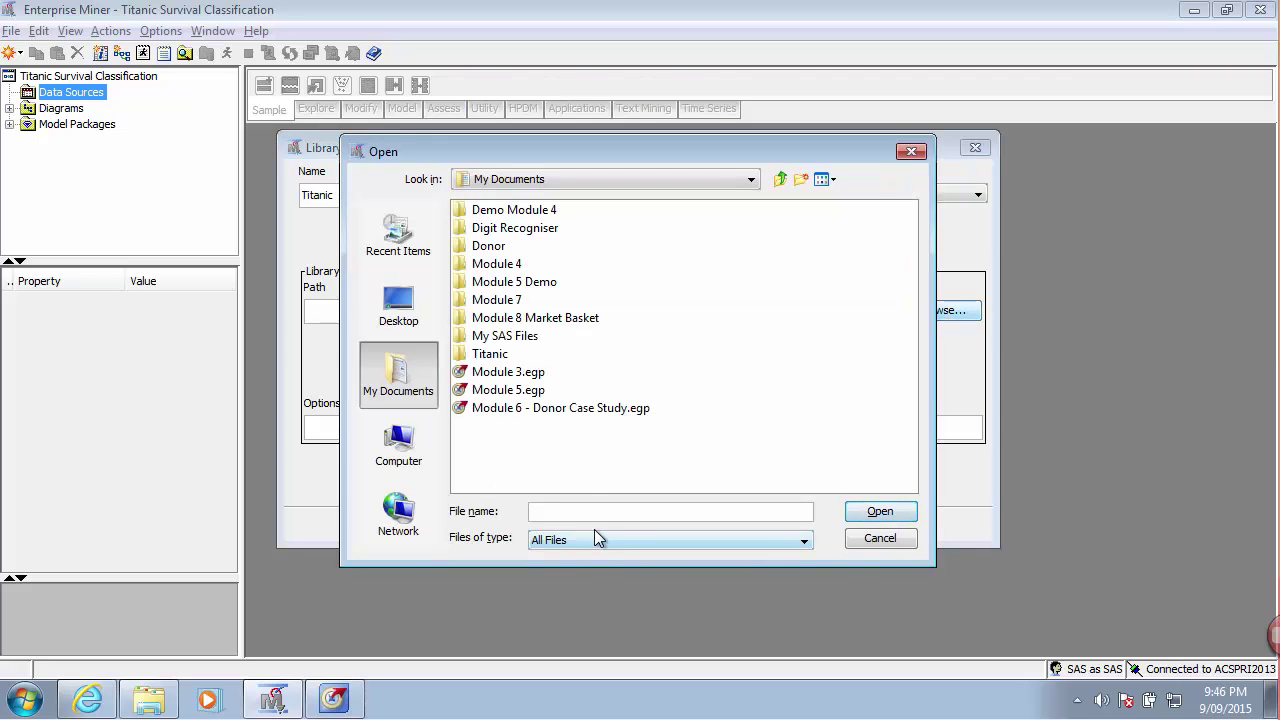
pyautogui.doubleClick(486, 354)
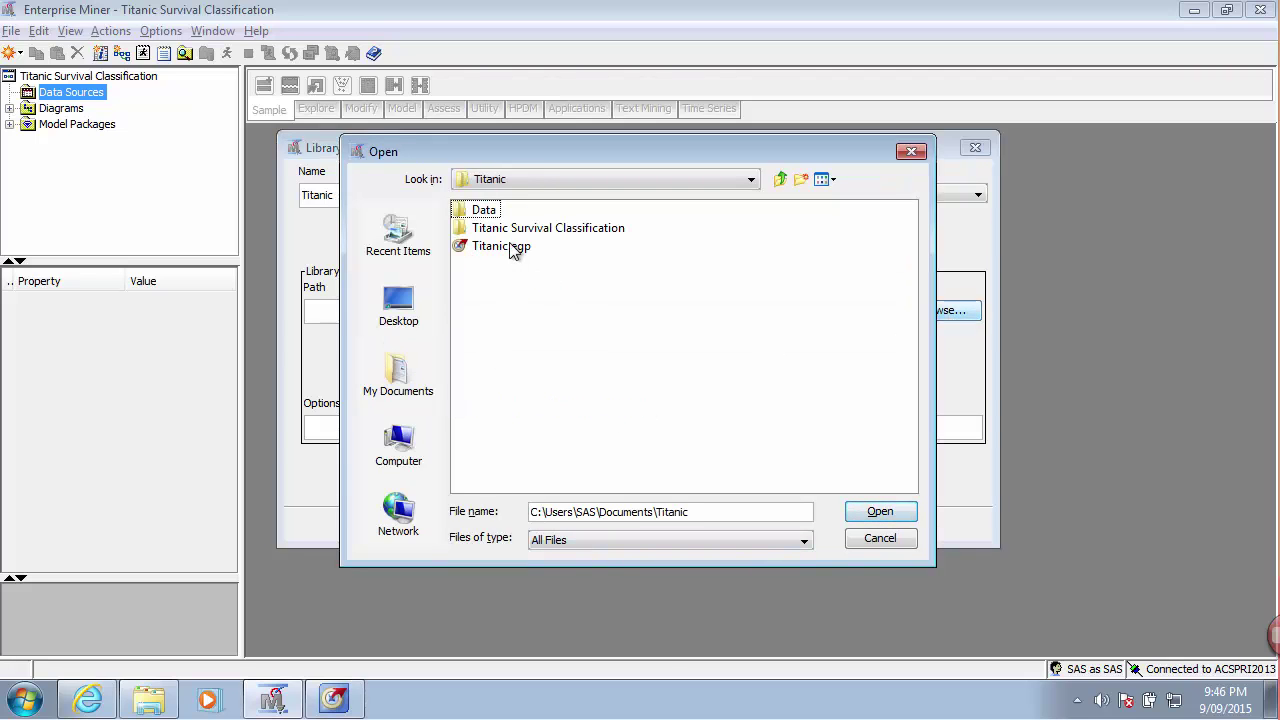
pyautogui.doubleClick(489, 211)
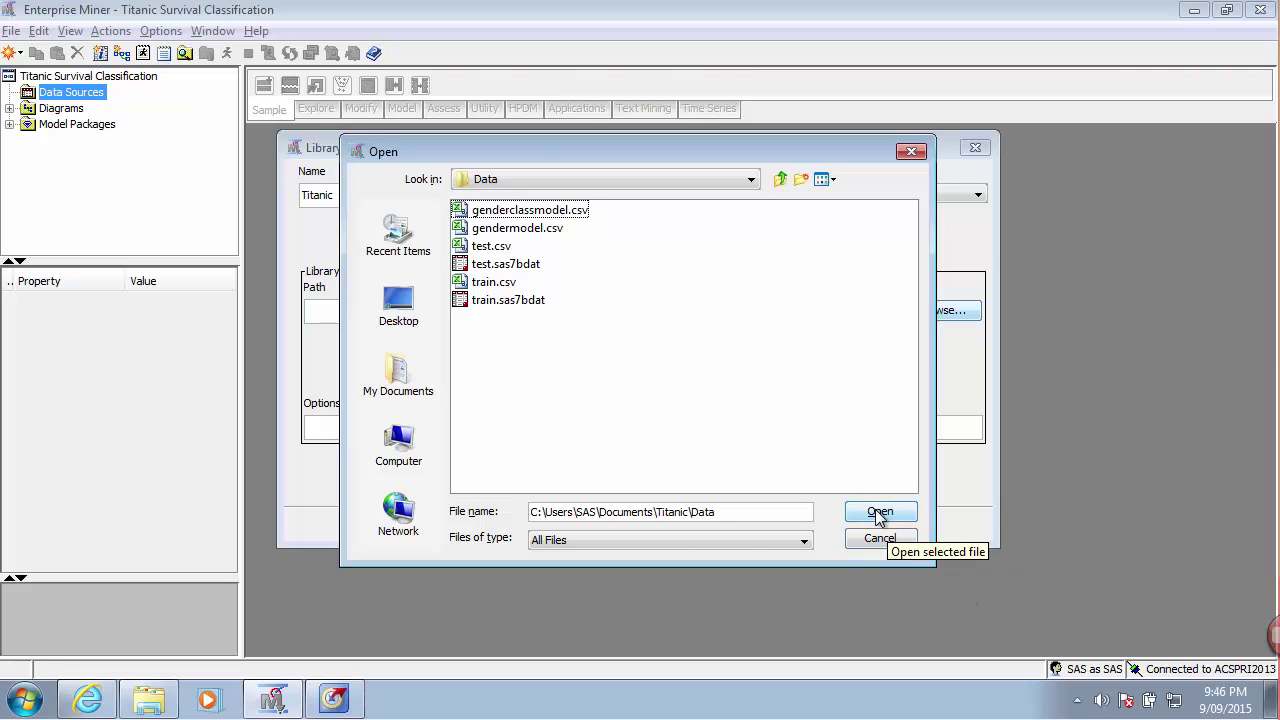
pyautogui.click(875, 509)
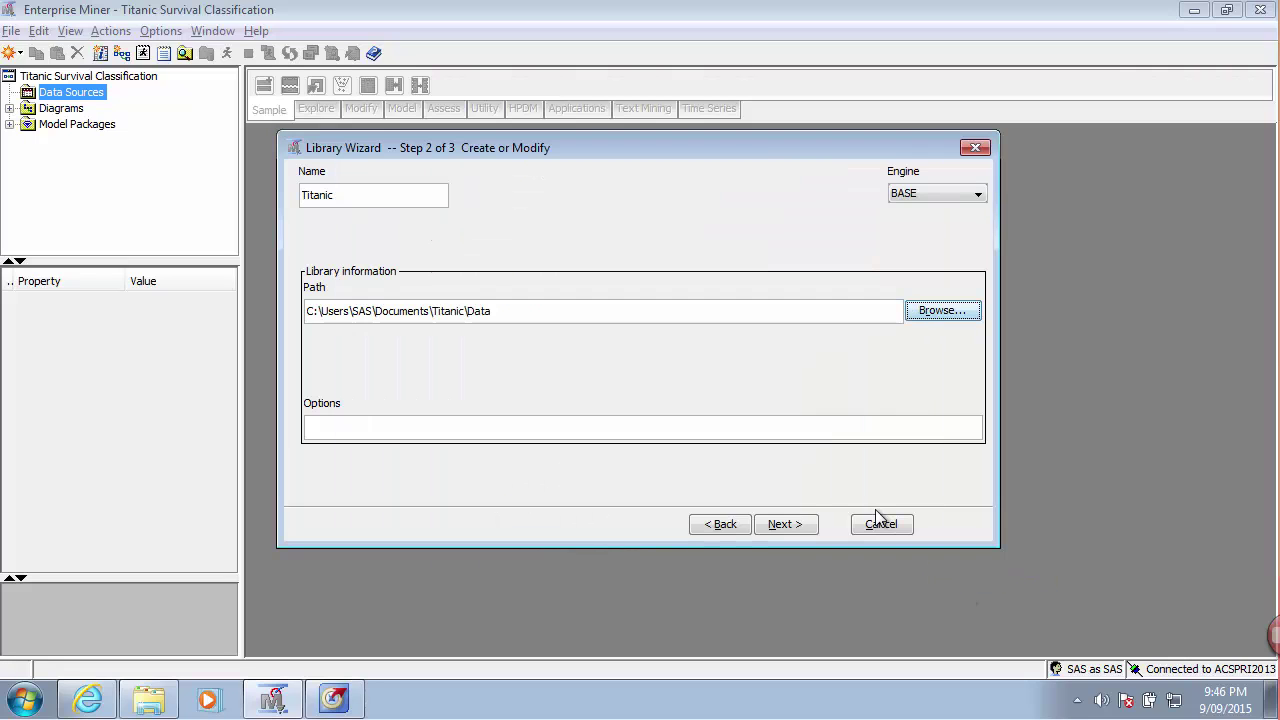
pyautogui.click(781, 525)
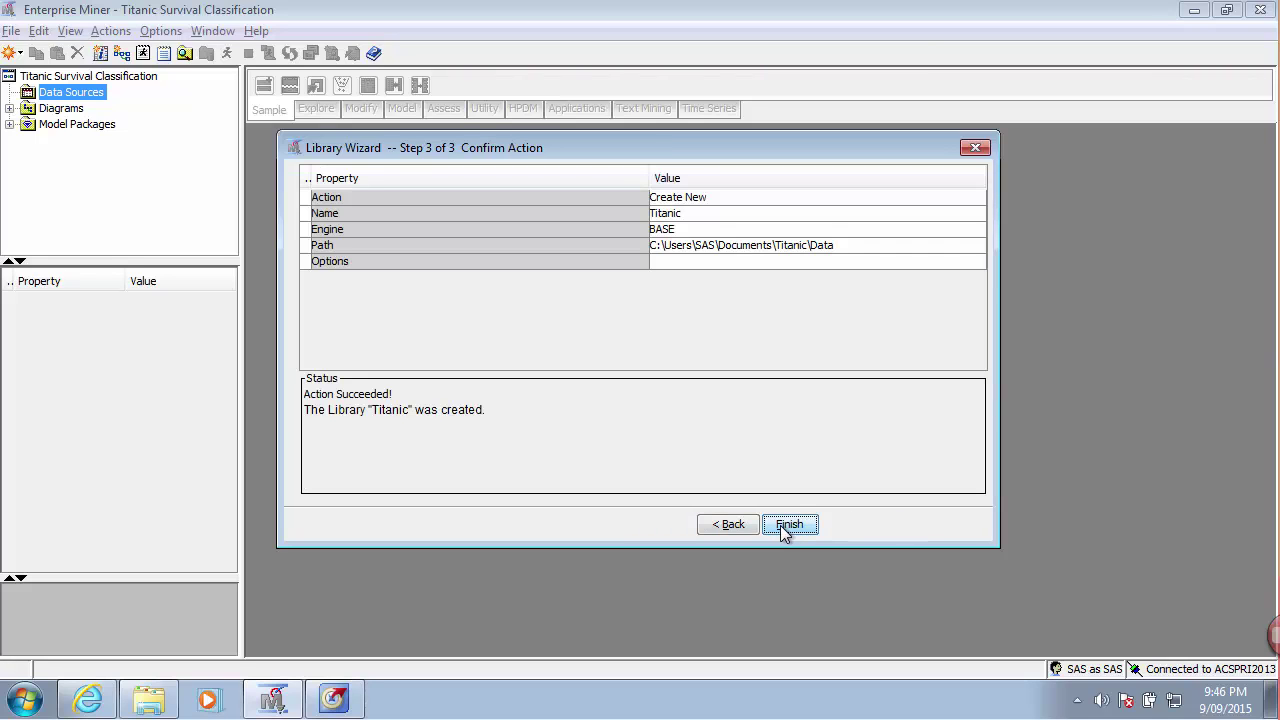
pyautogui.click(788, 525)
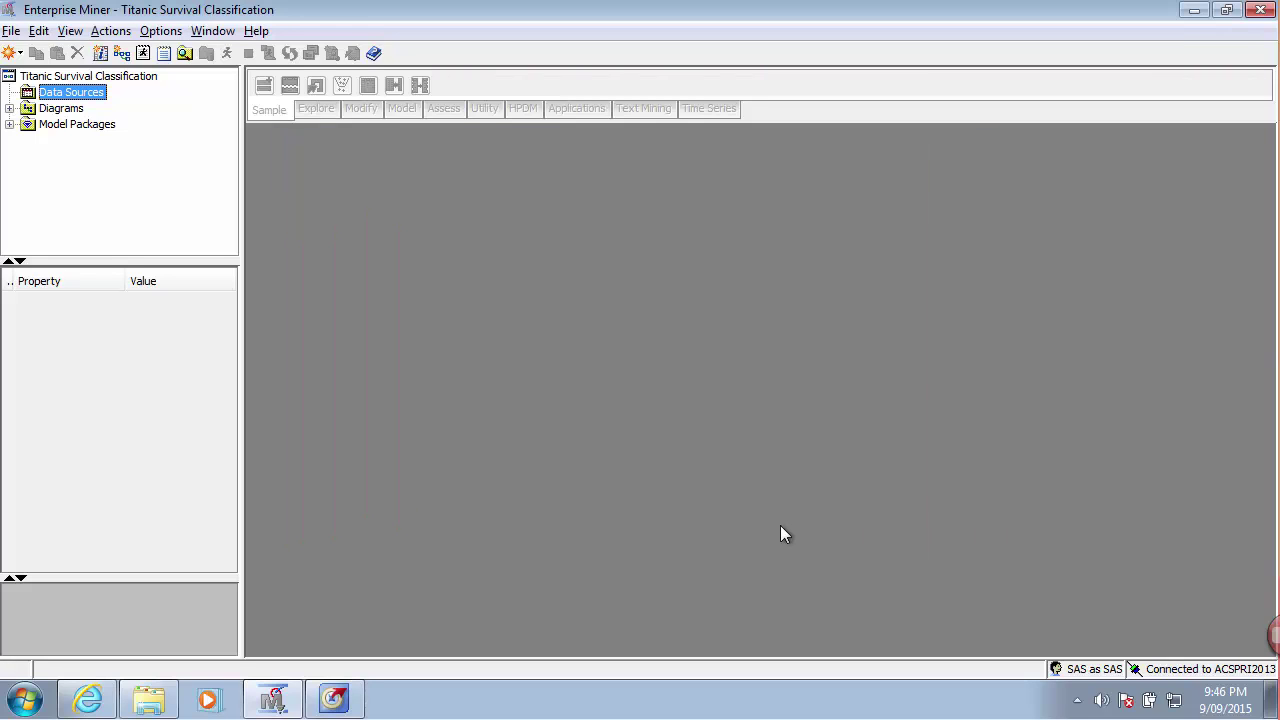
# Start a new data source in the project with SAS Table as its metadata source
pyautogui.rightClick(80, 98)
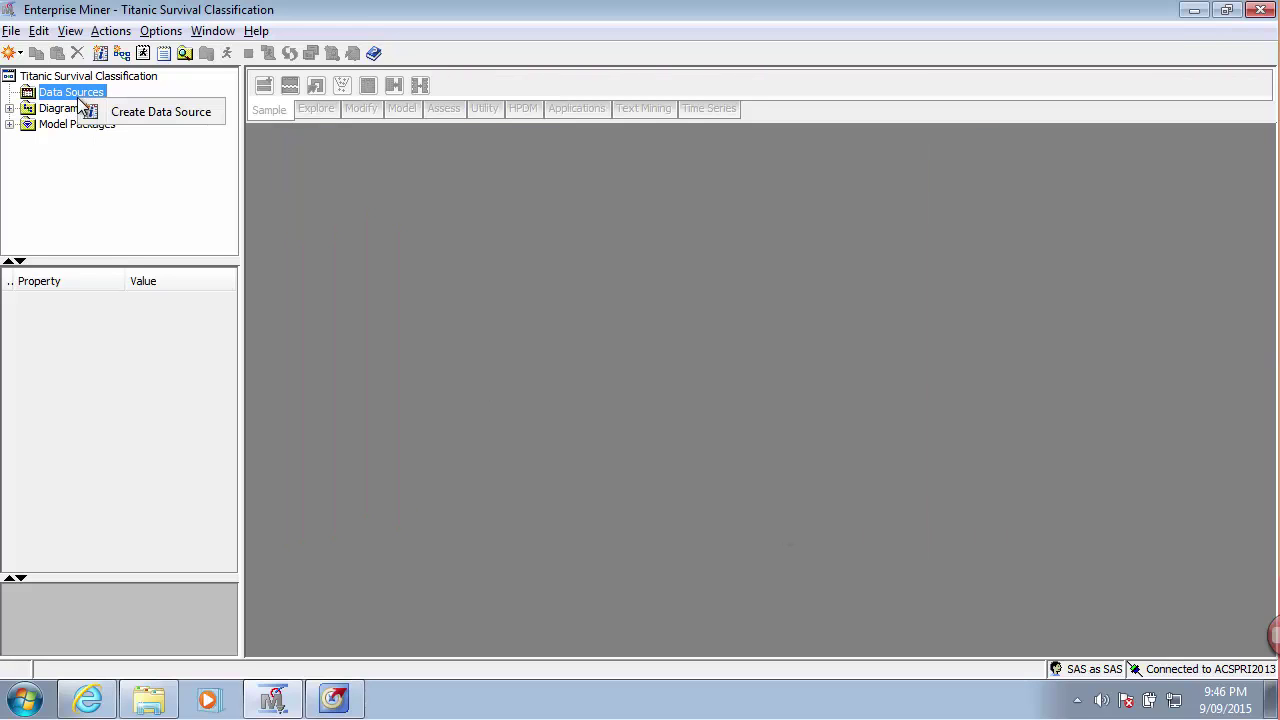
pyautogui.click(146, 116)
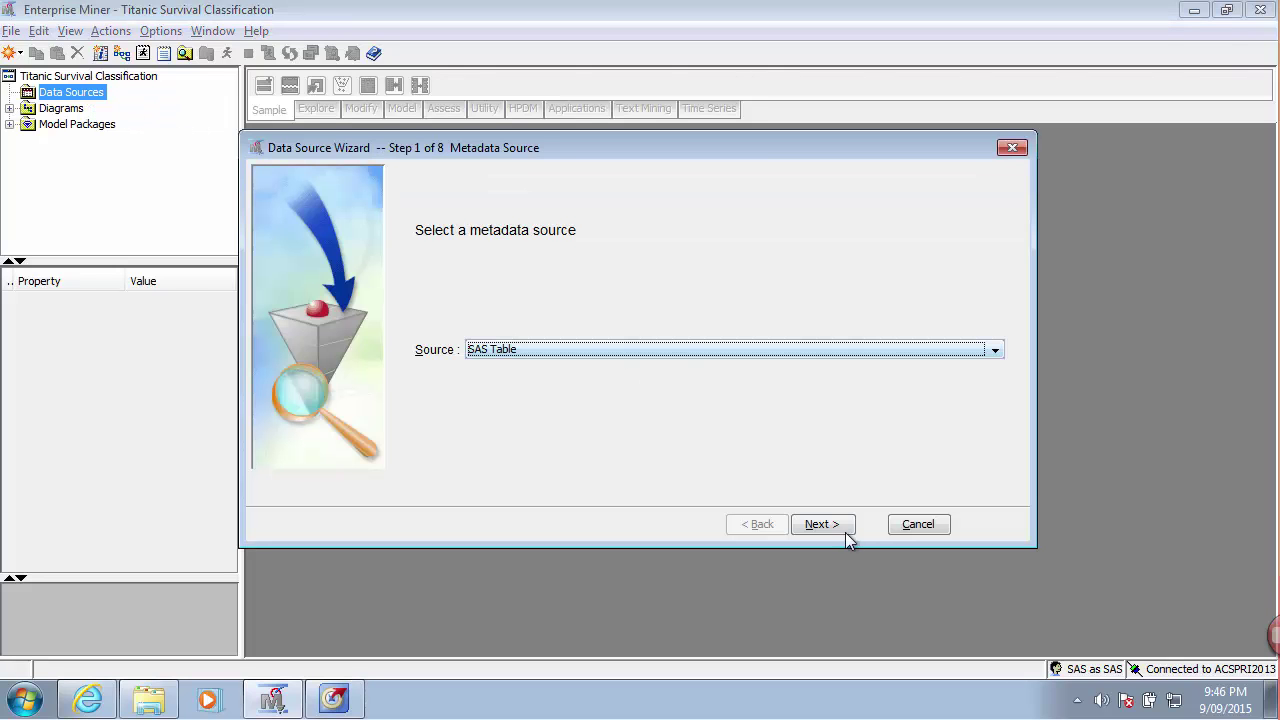
pyautogui.click(836, 524)
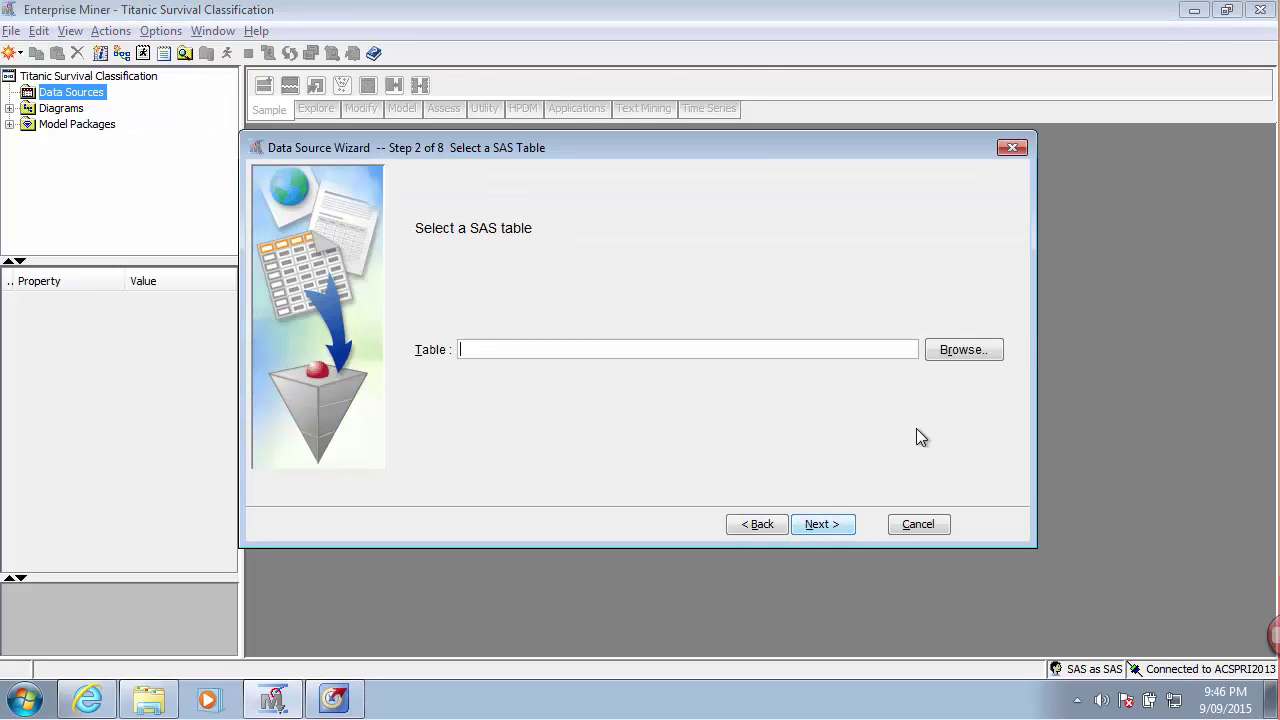
# Choose the Train table from the Titanic library as the data source's SAS table and continue to its table properties
pyautogui.click(962, 350)
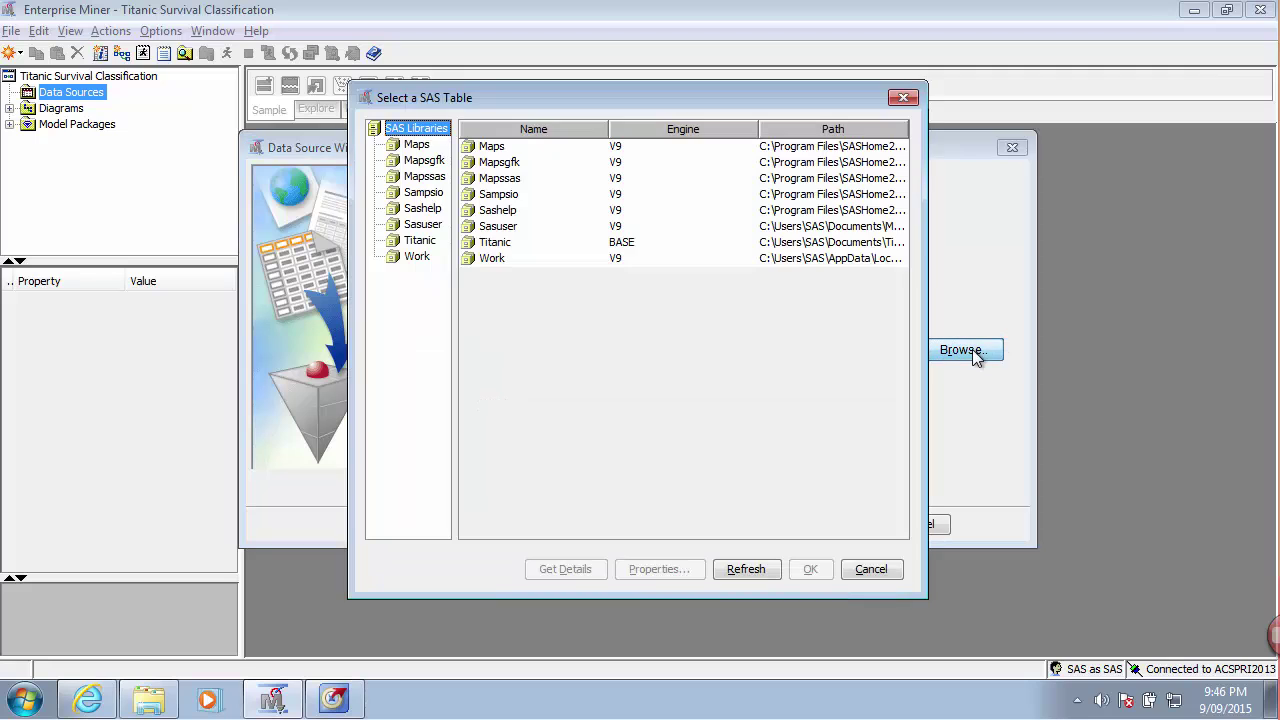
pyautogui.click(494, 244)
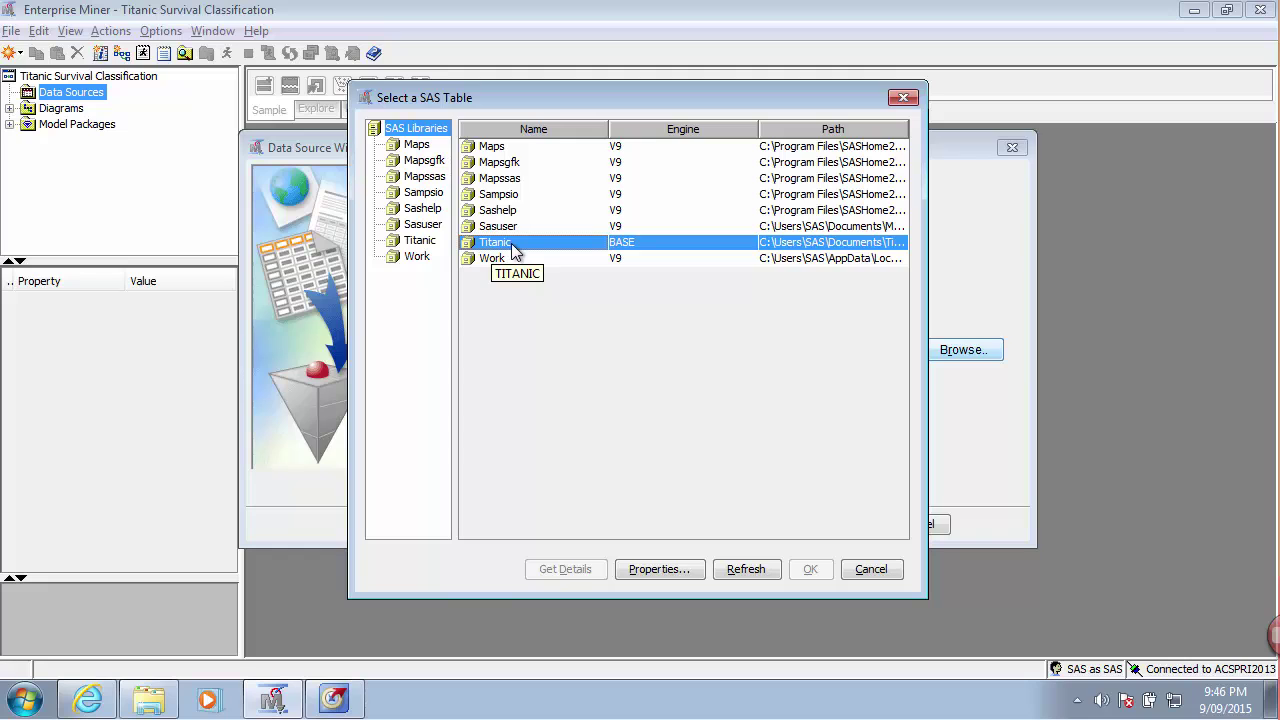
pyautogui.doubleClick(512, 245)
pyautogui.click(490, 150)
pyautogui.click(494, 160)
pyautogui.click(493, 151)
pyautogui.click(497, 160)
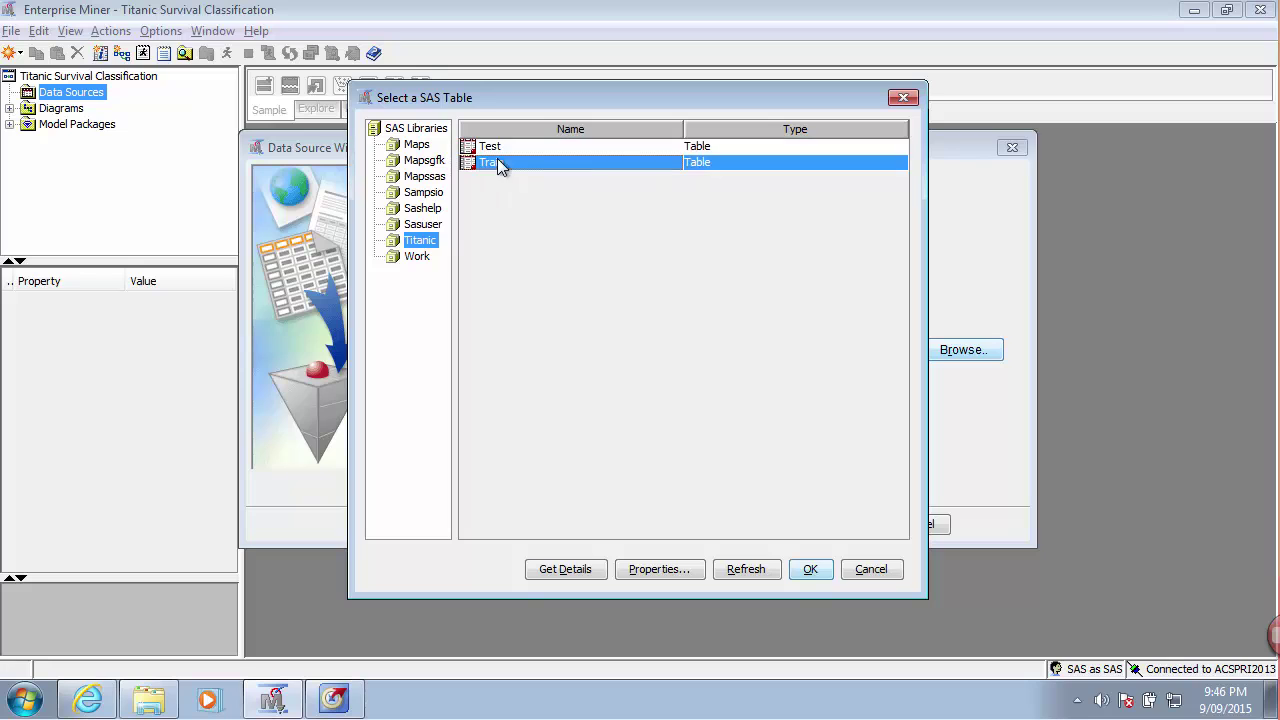
pyautogui.click(808, 571)
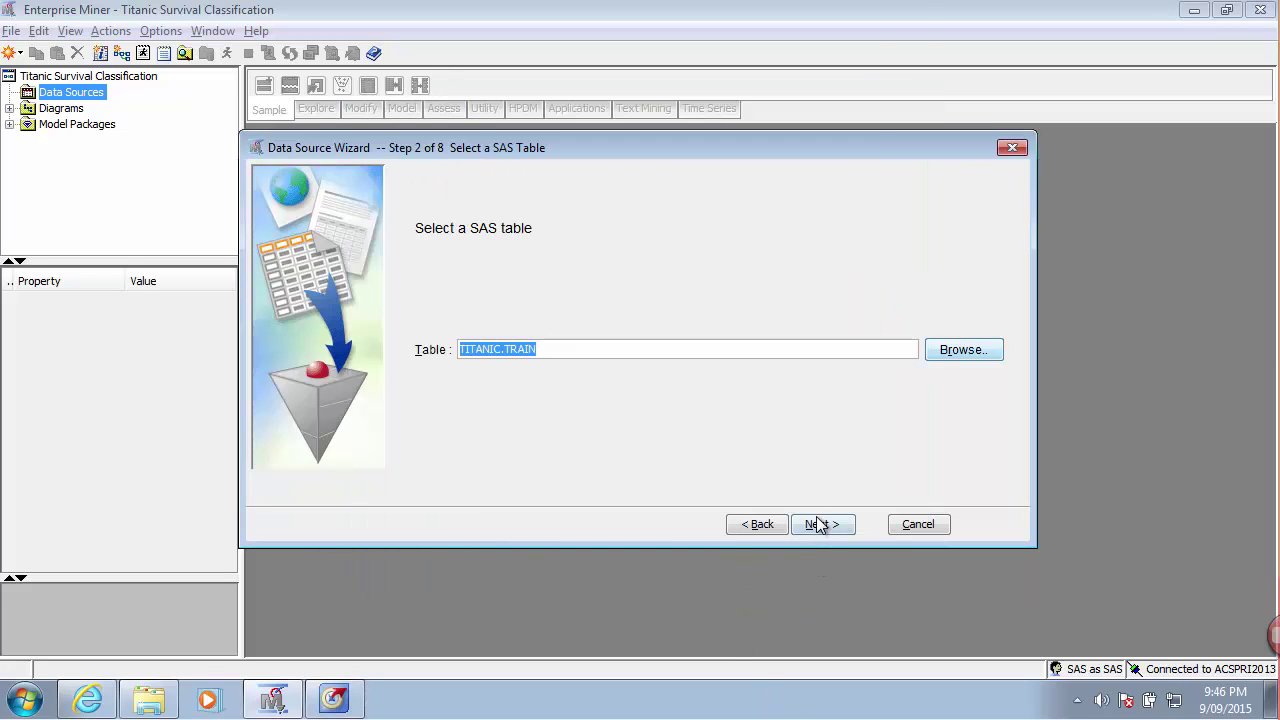
pyautogui.click(823, 528)
pyautogui.click(818, 530)
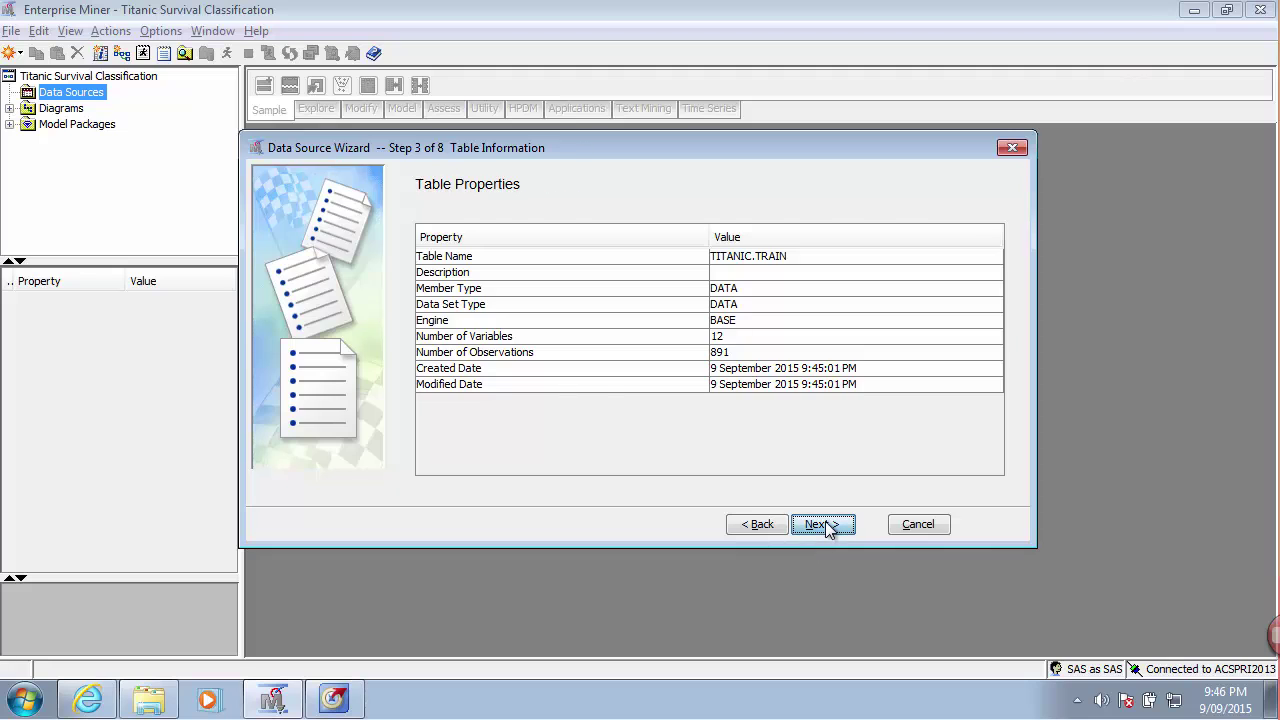
# Continue to the column metadata and set the role of PassengerId to ID
pyautogui.click(835, 530)
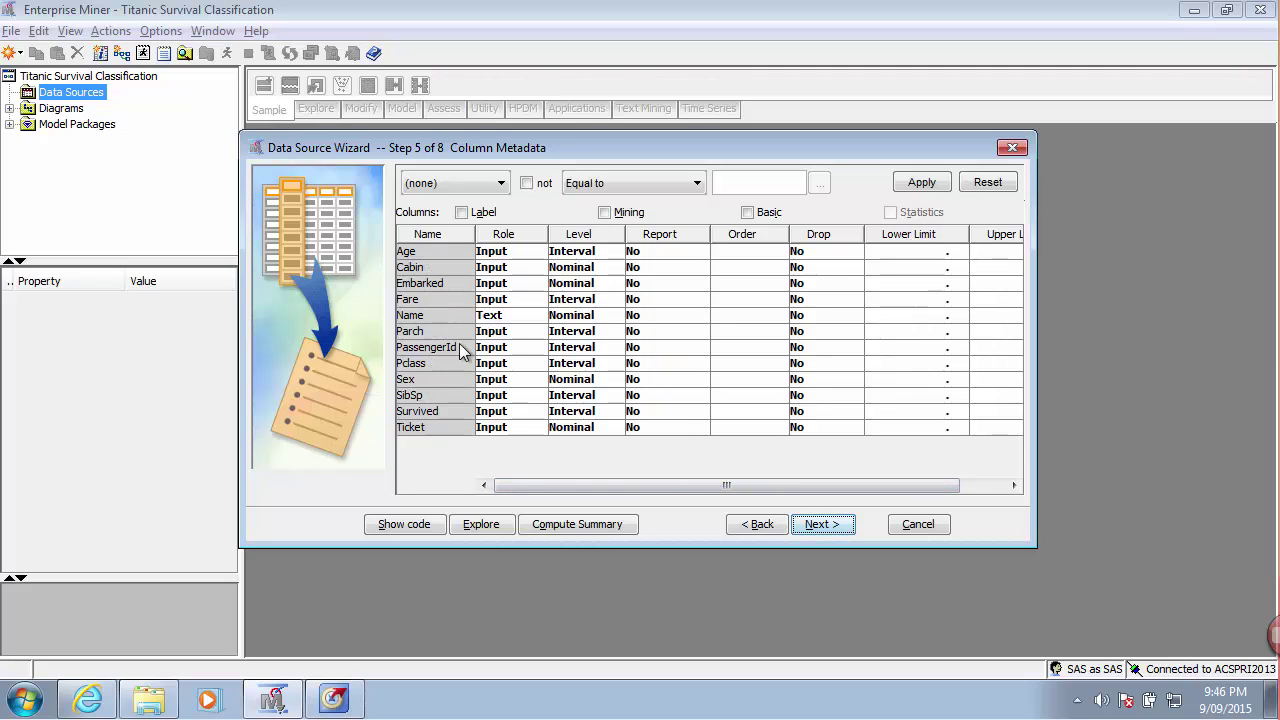
pyautogui.click(527, 348)
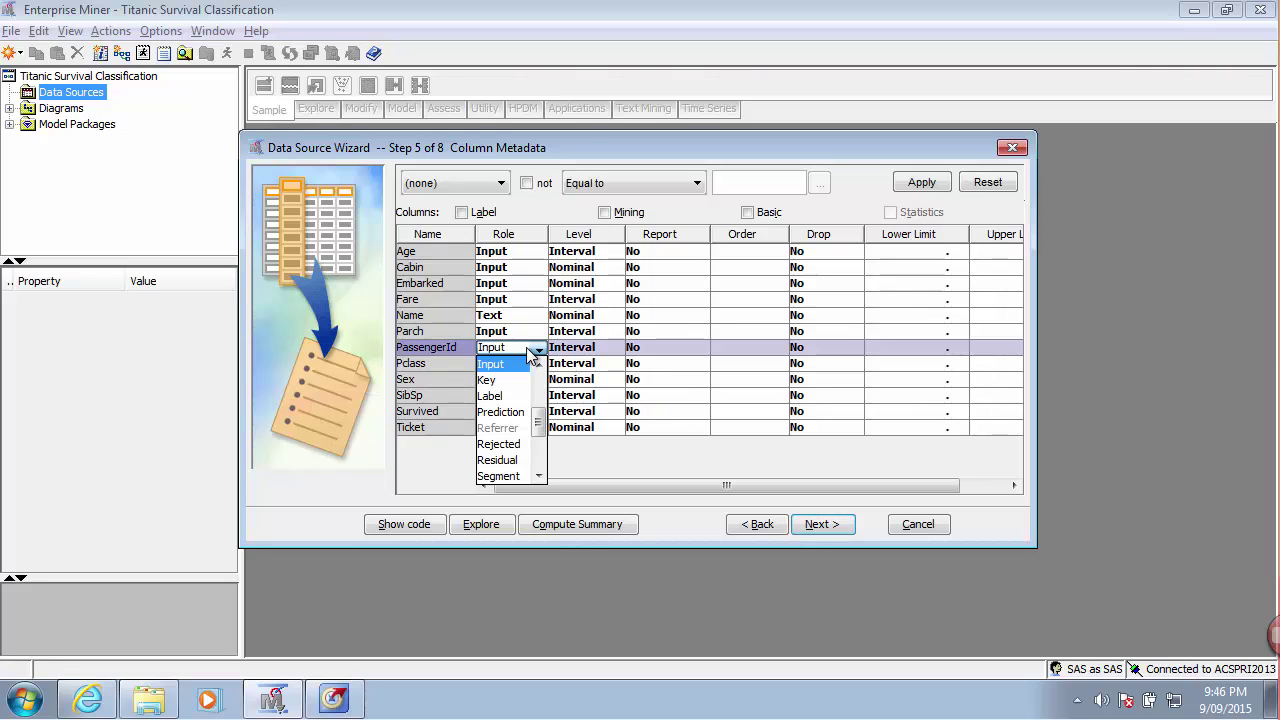
pyautogui.click(453, 347)
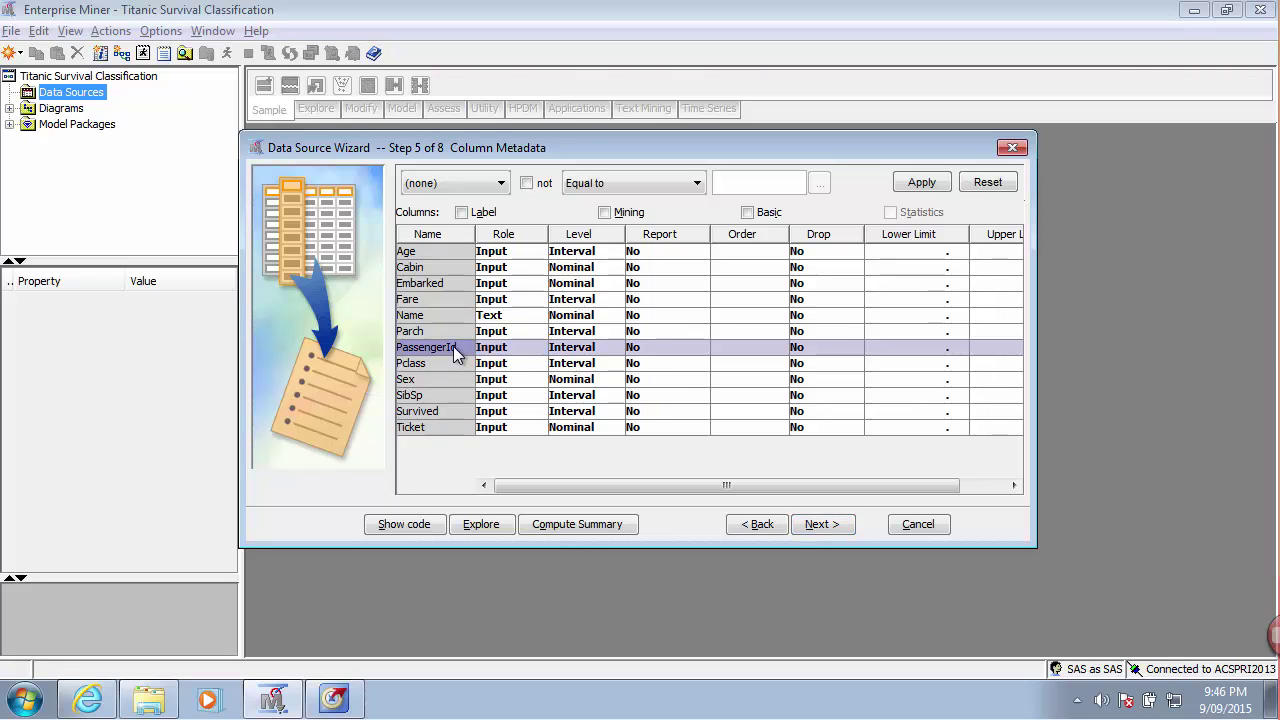
pyautogui.click(527, 350)
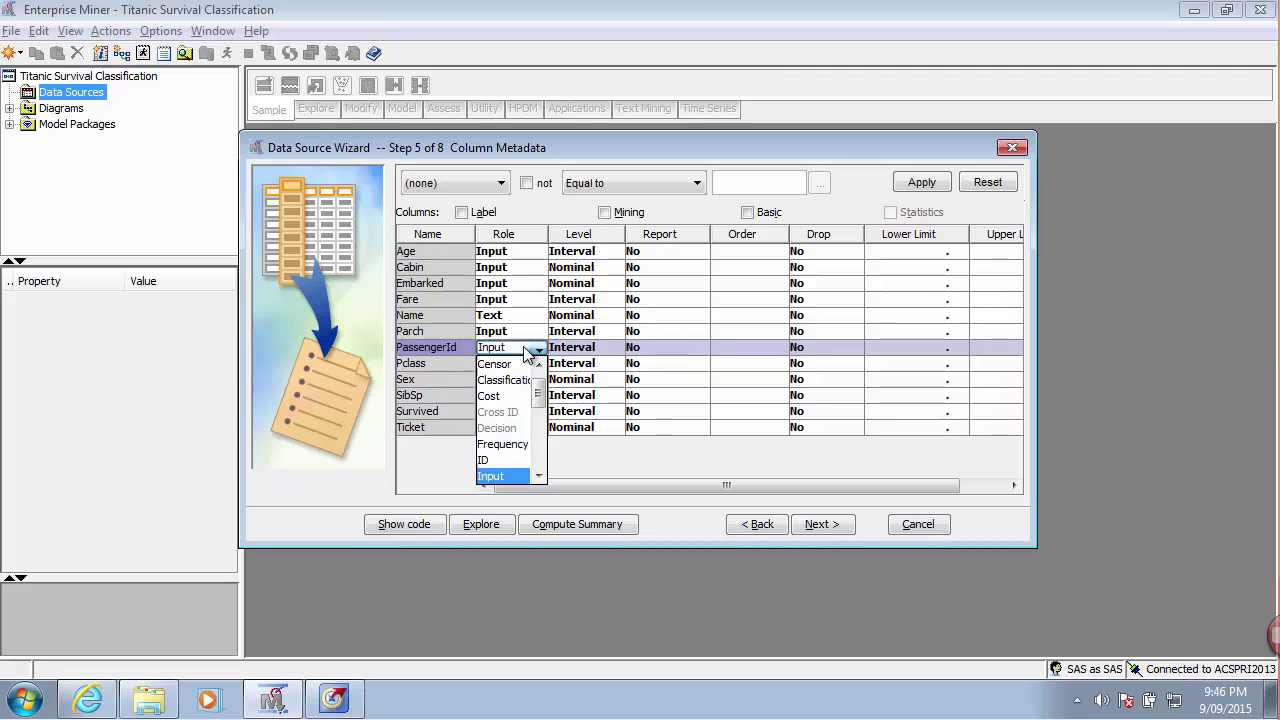
pyautogui.click(498, 464)
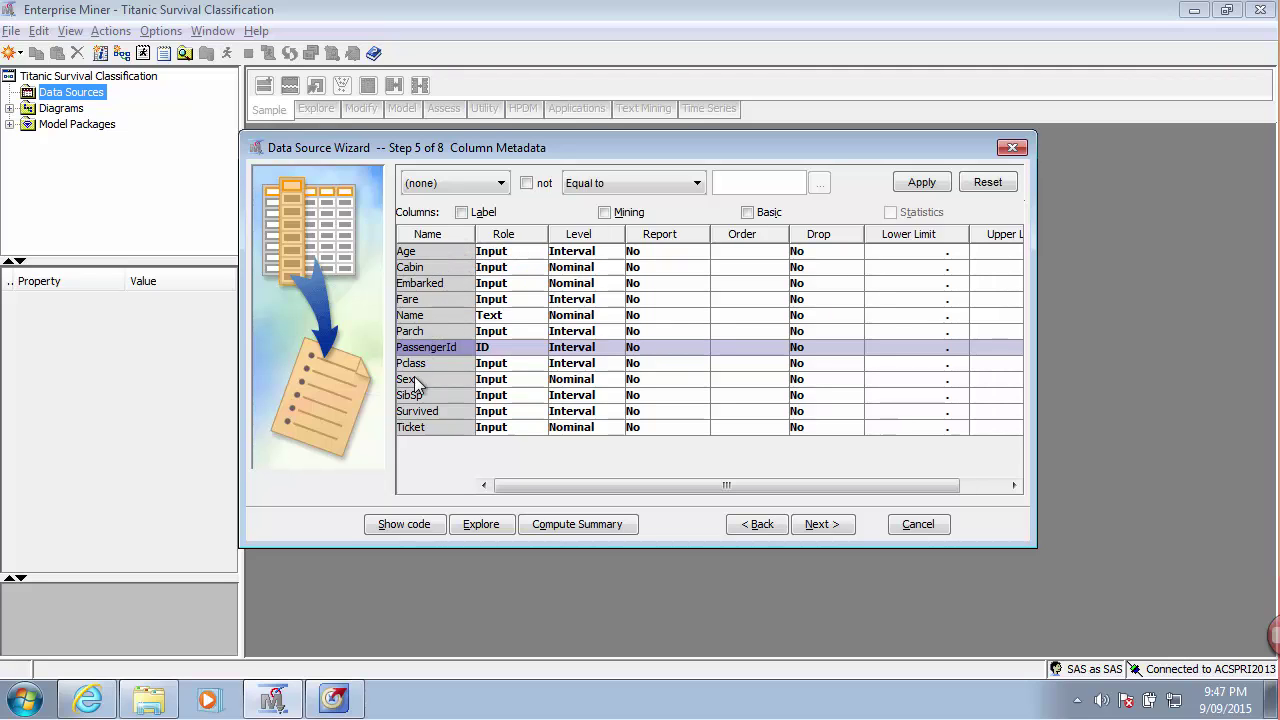
# Set the role of Survived to Target and sort the variables by role to review them
pyautogui.click(425, 412)
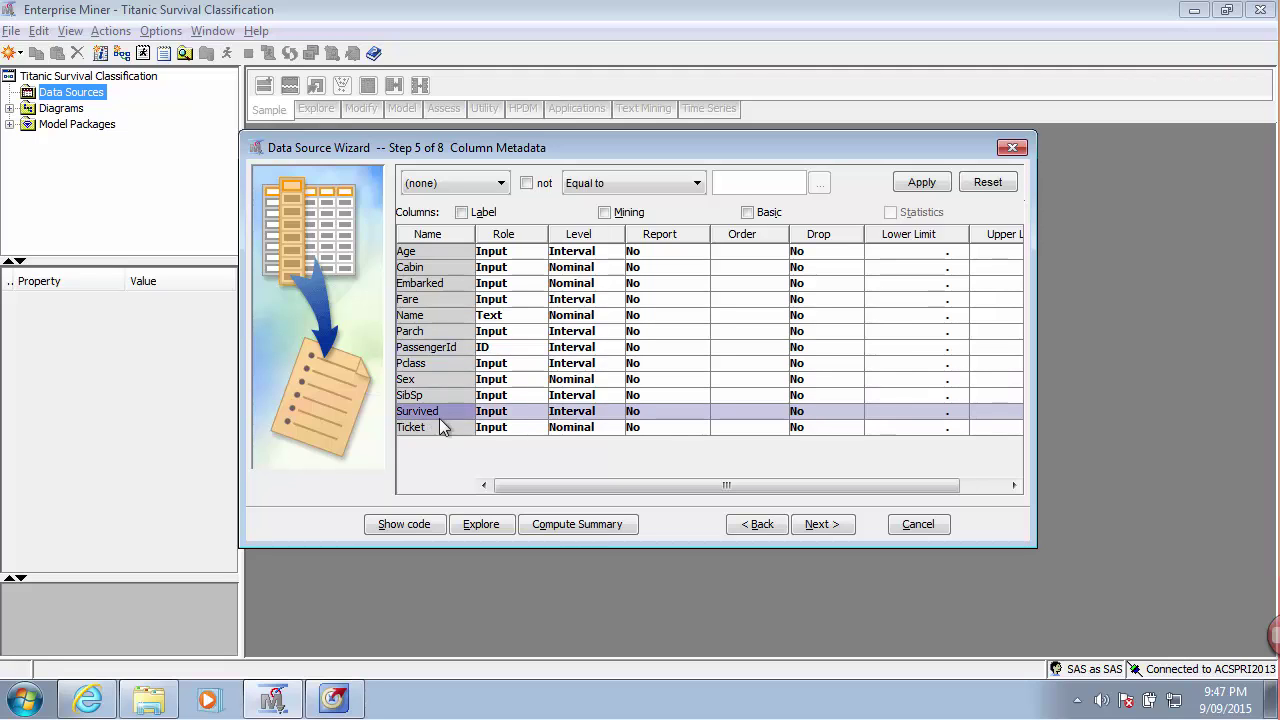
pyautogui.click(520, 411)
pyautogui.scroll(-5, 535, 500)
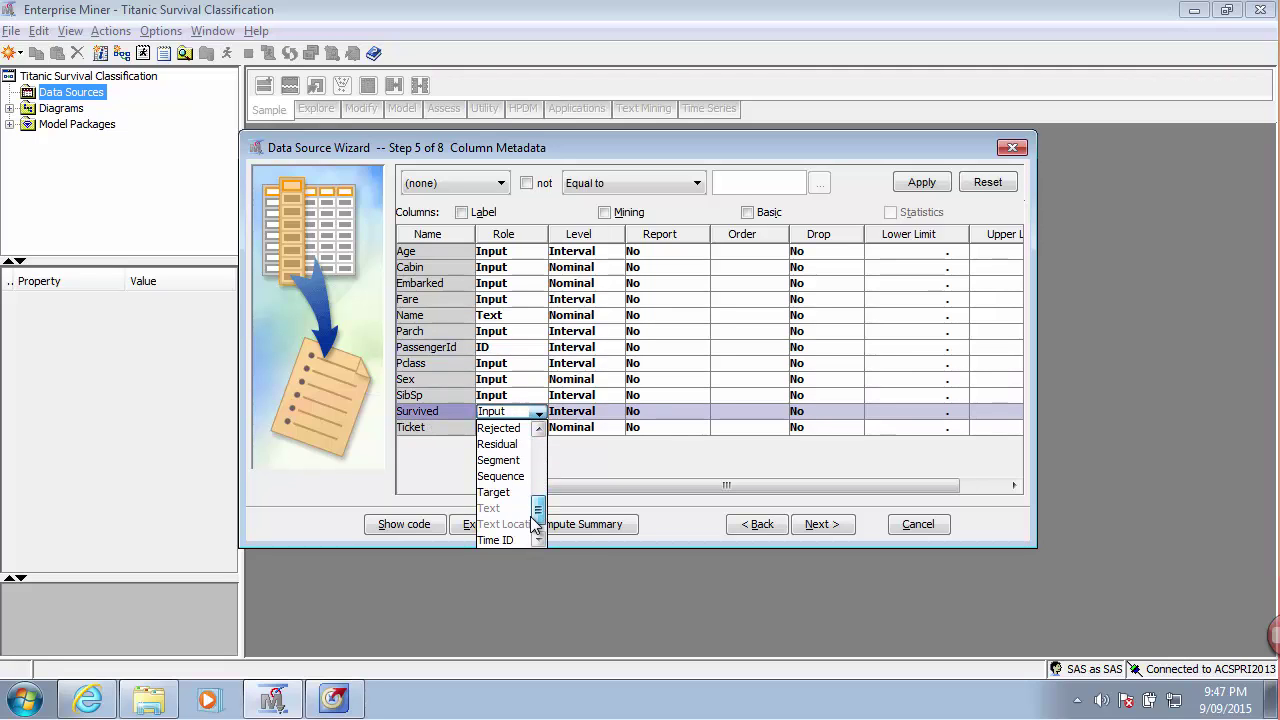
pyautogui.click(495, 492)
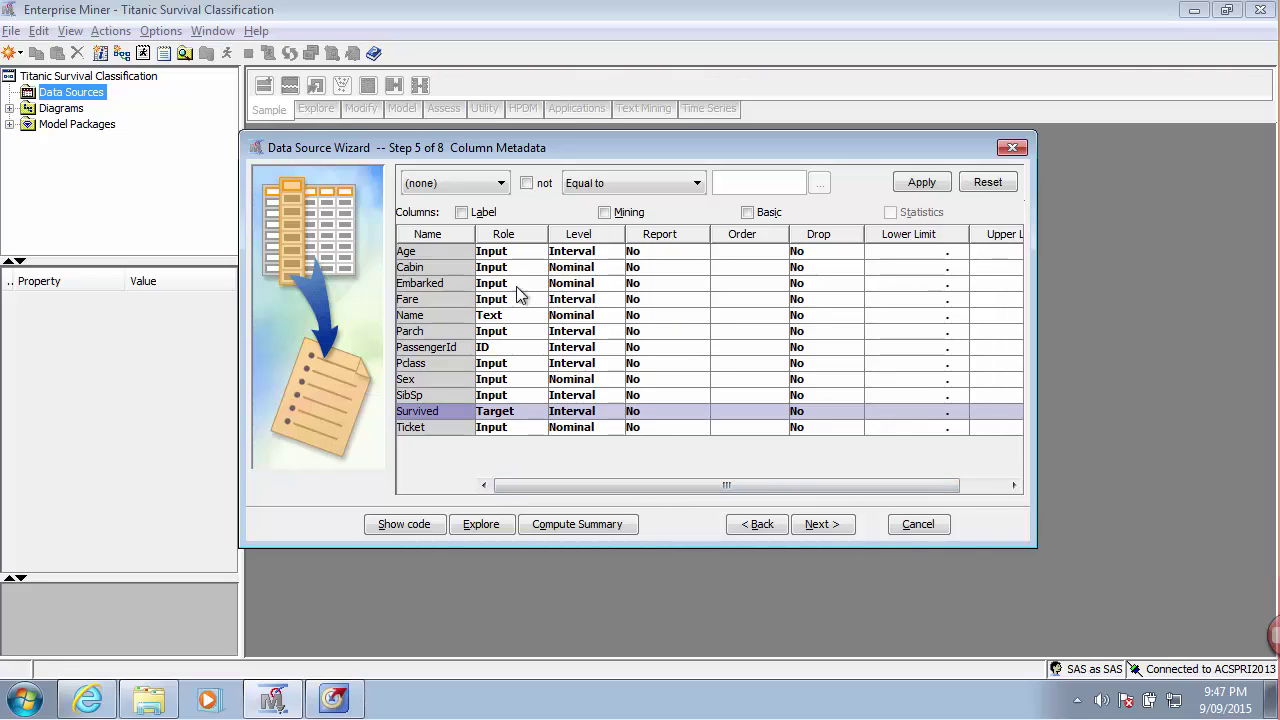
pyautogui.click(523, 234)
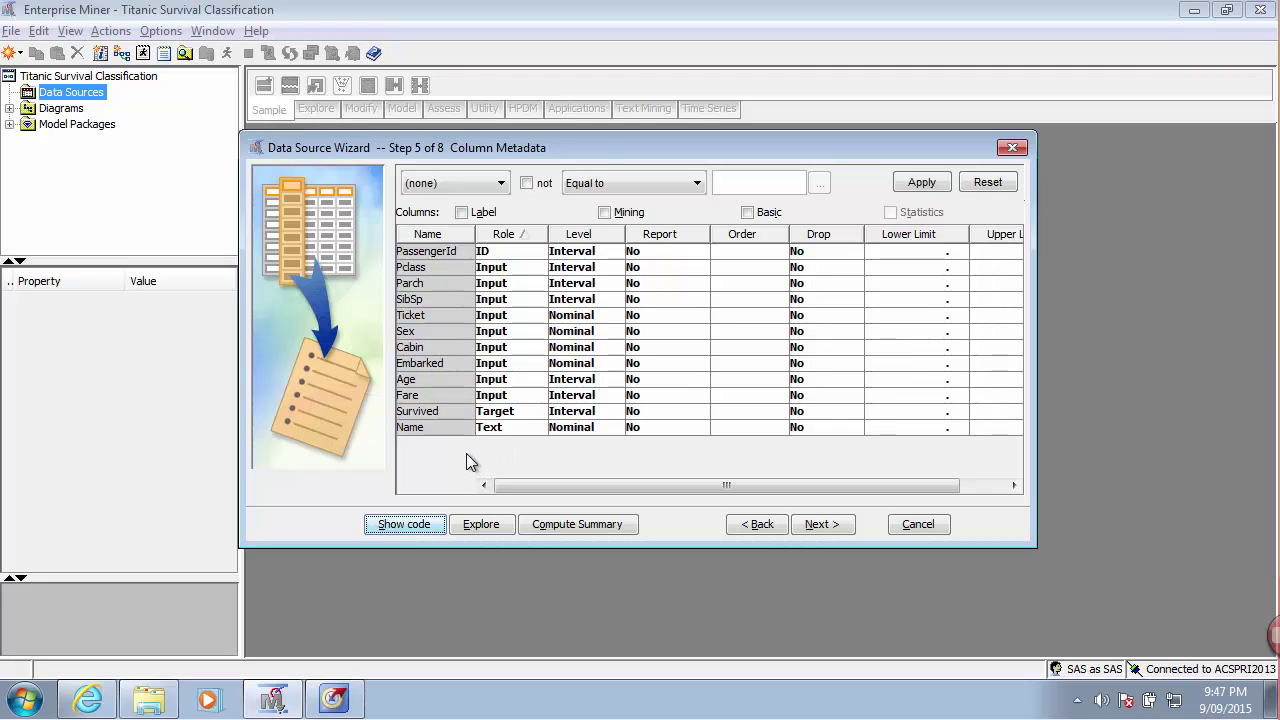
pyautogui.click(442, 427)
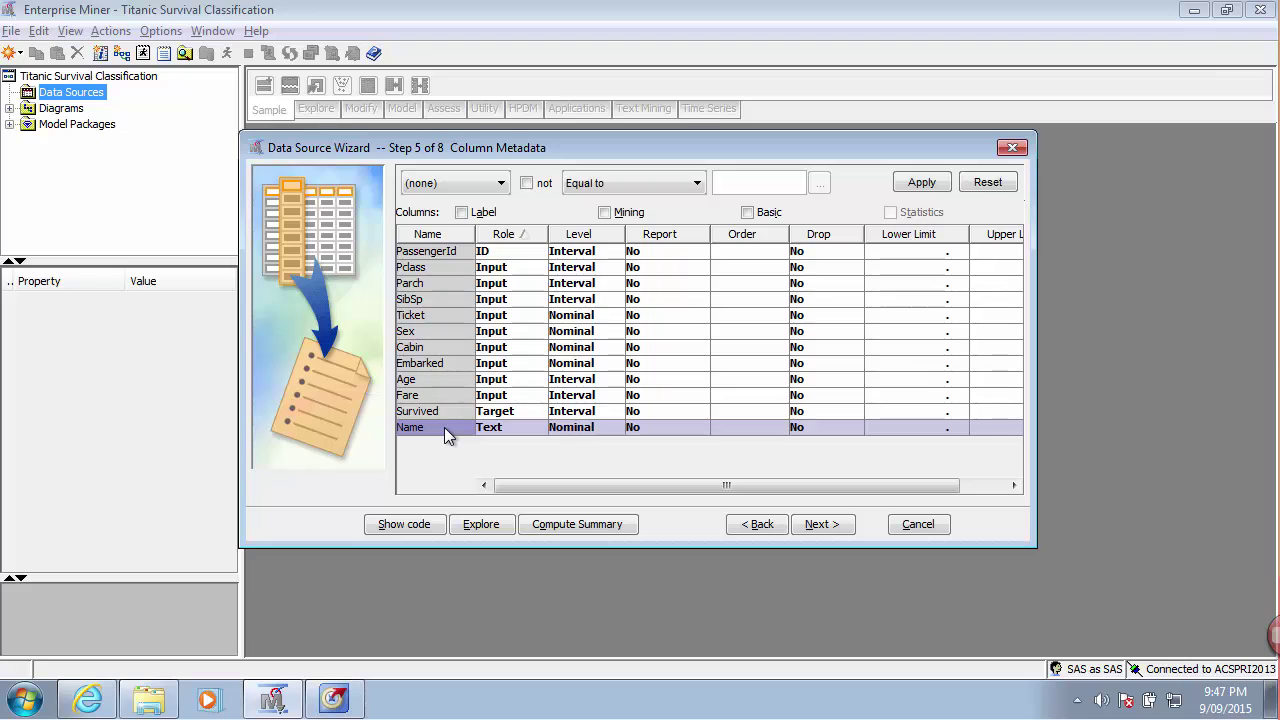
# Continue without creating a sample data set and set the TRAIN data source's role to Train
pyautogui.click(822, 524)
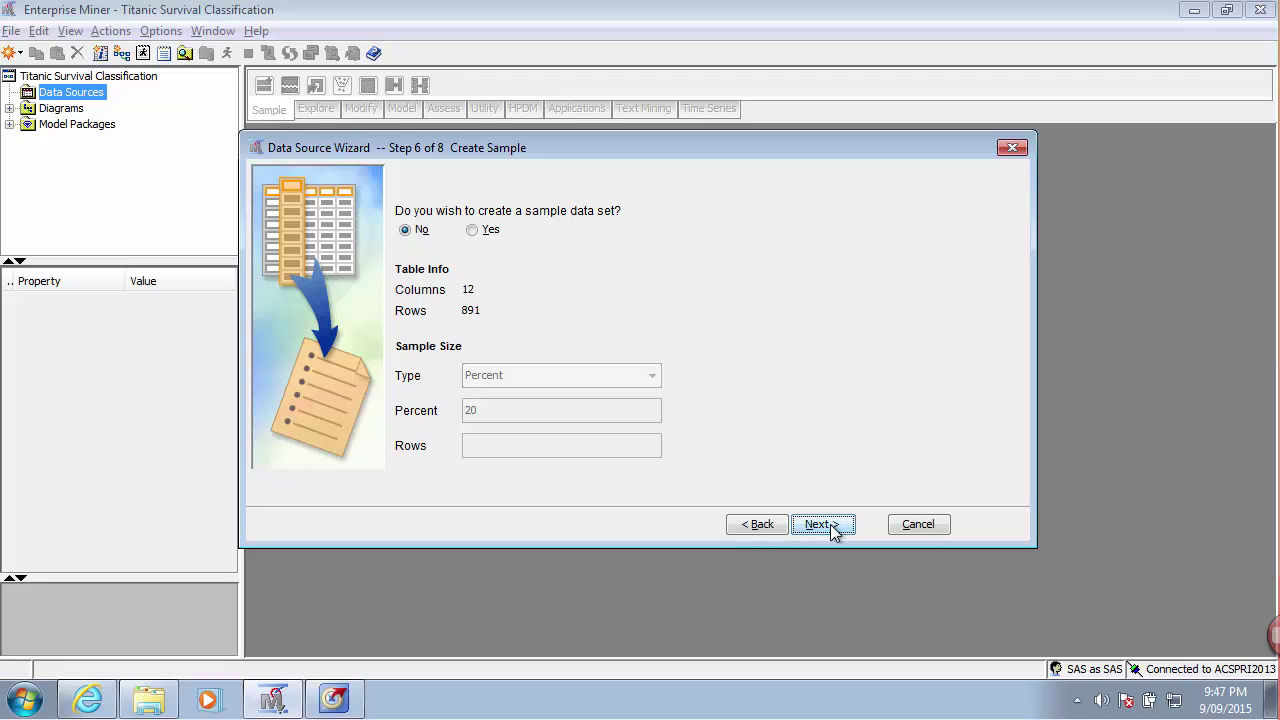
pyautogui.click(830, 524)
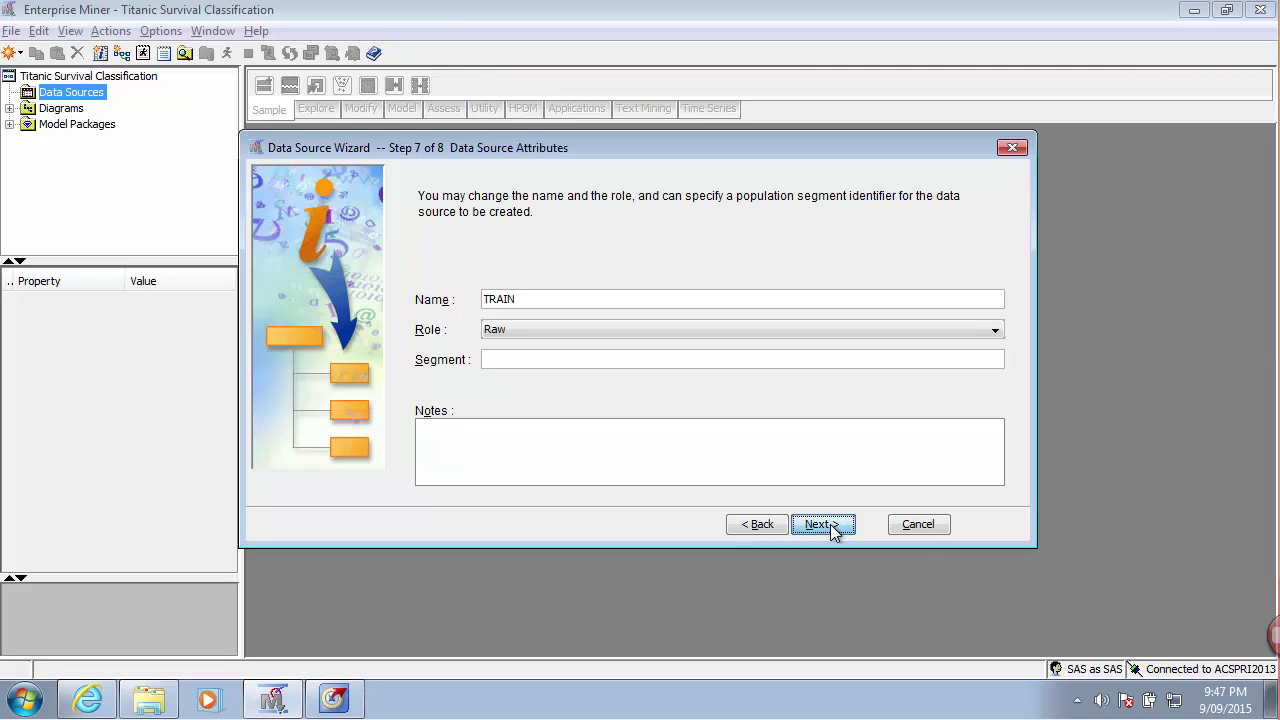
pyautogui.click(591, 328)
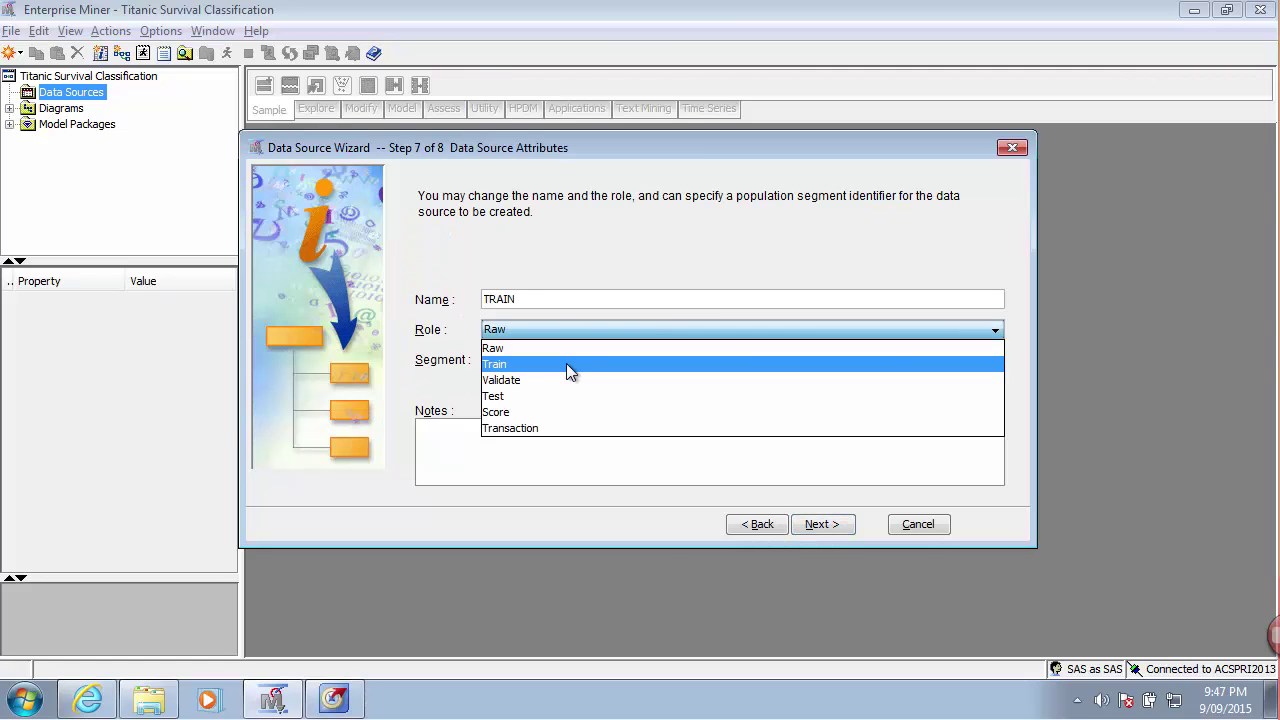
pyautogui.click(566, 364)
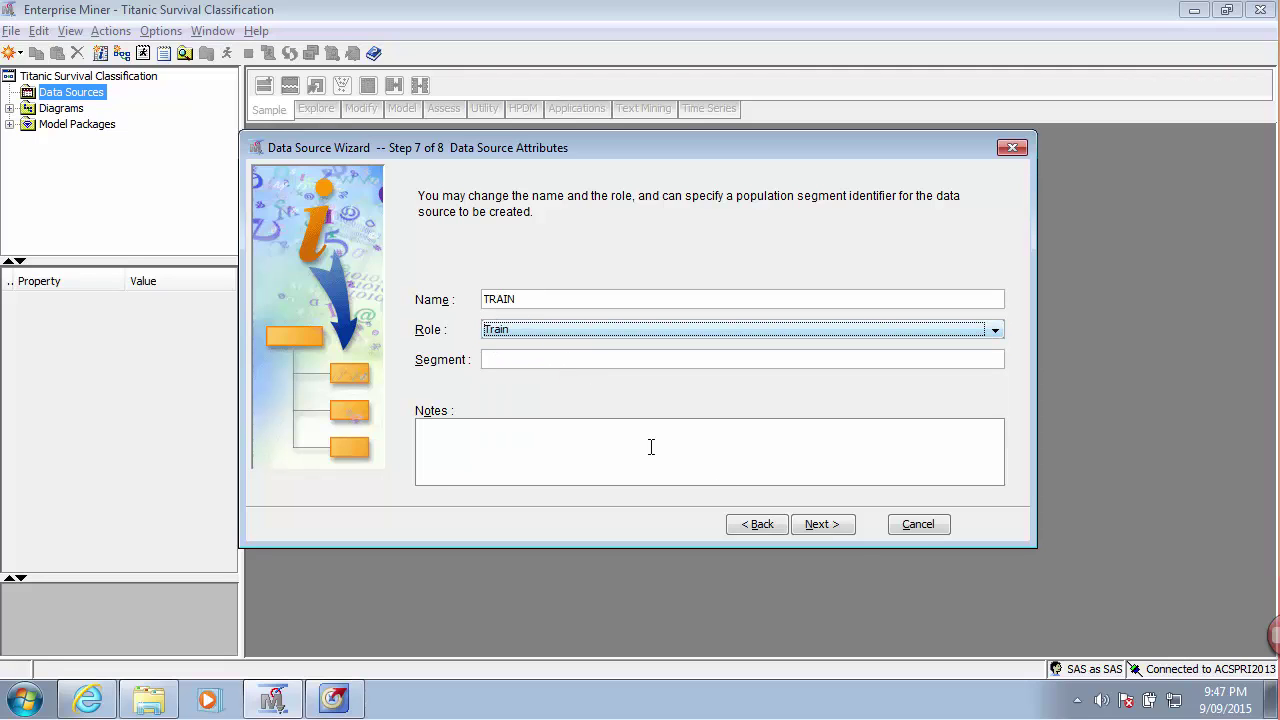
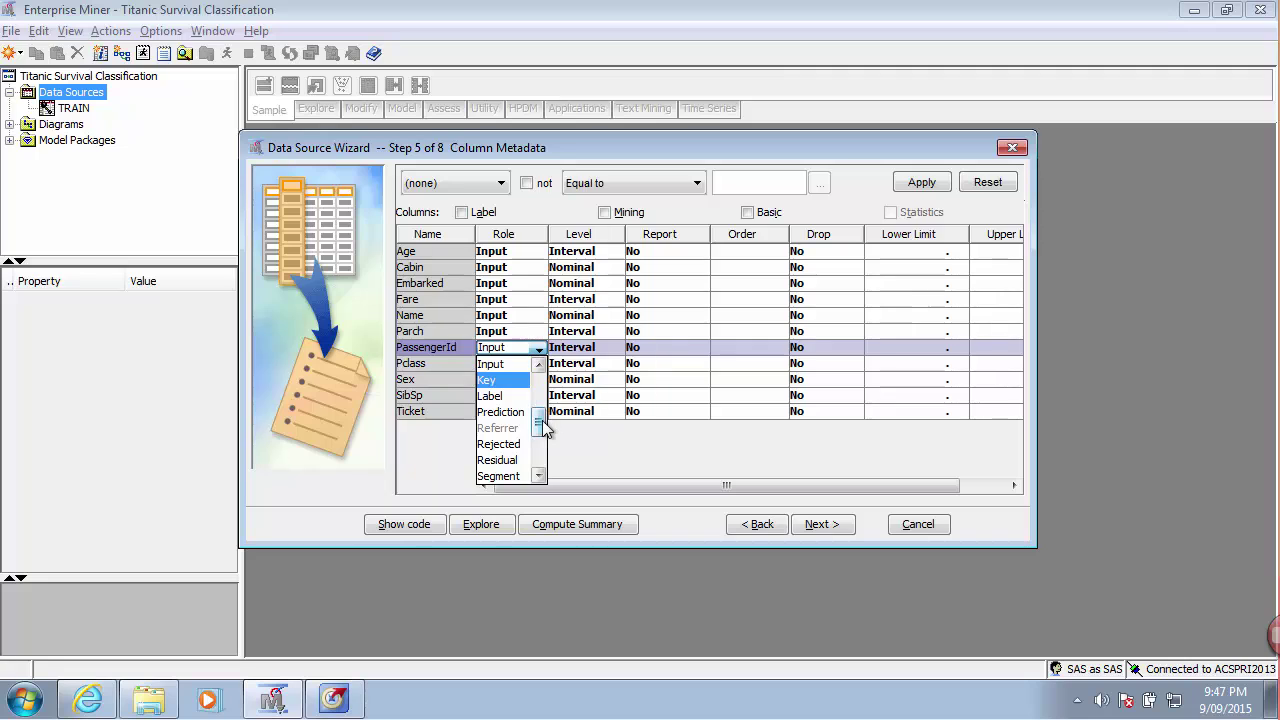
# Set the role of PassengerId to ID and the role of Name to Text in the test table's column metadata
pyautogui.moveTo(539, 428)
pyautogui.mouseDown()
pyautogui.moveTo(540, 455)
pyautogui.moveTo(539, 412)
pyautogui.mouseUp()
pyautogui.click(500, 391)
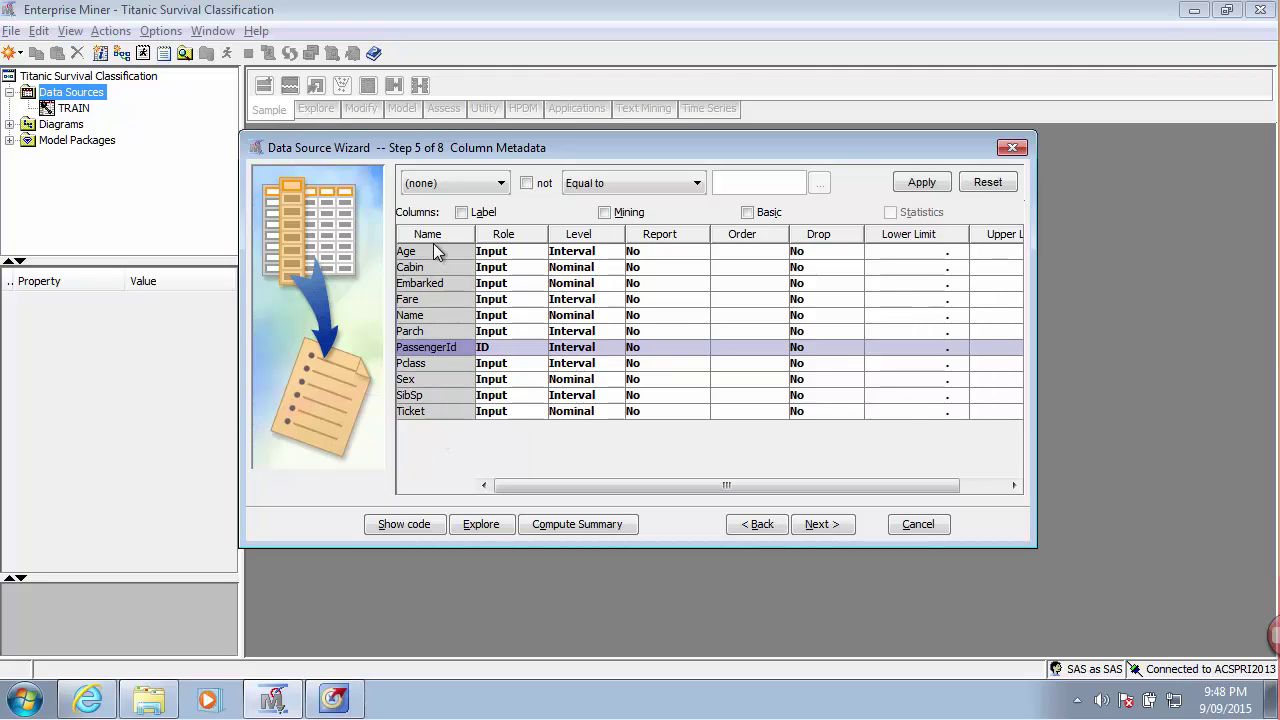
pyautogui.click(433, 315)
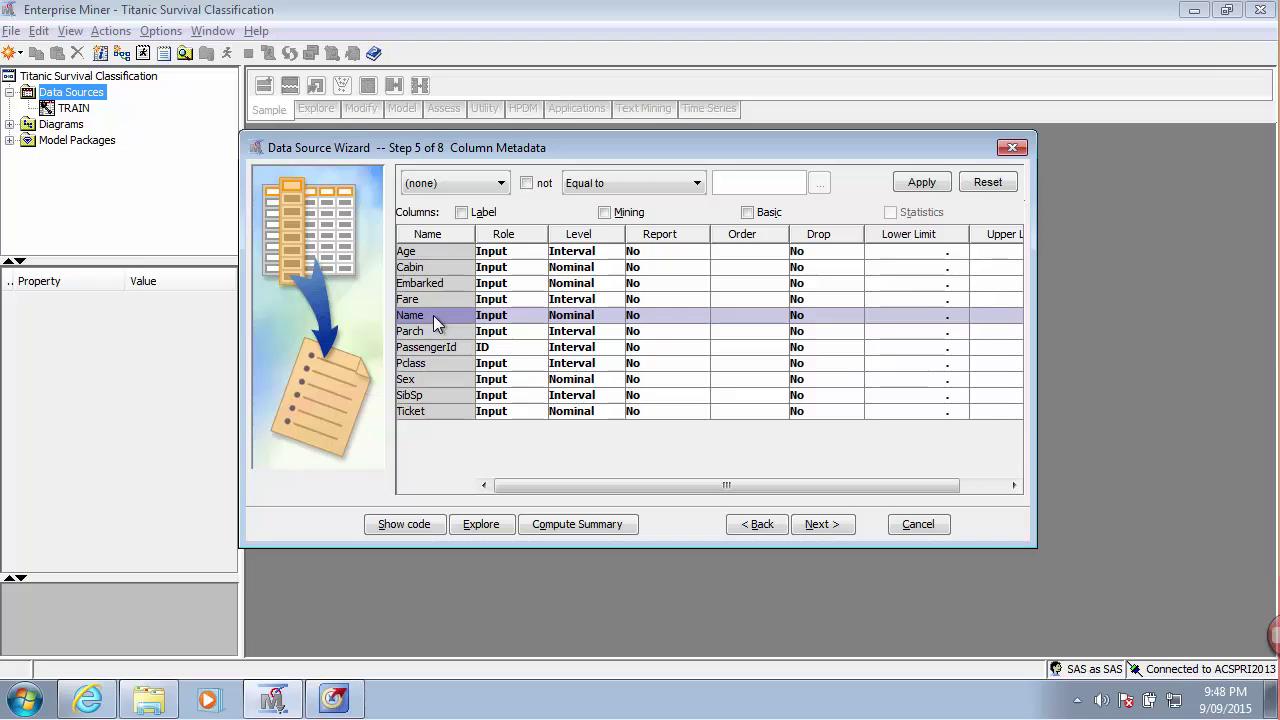
pyautogui.click(533, 318)
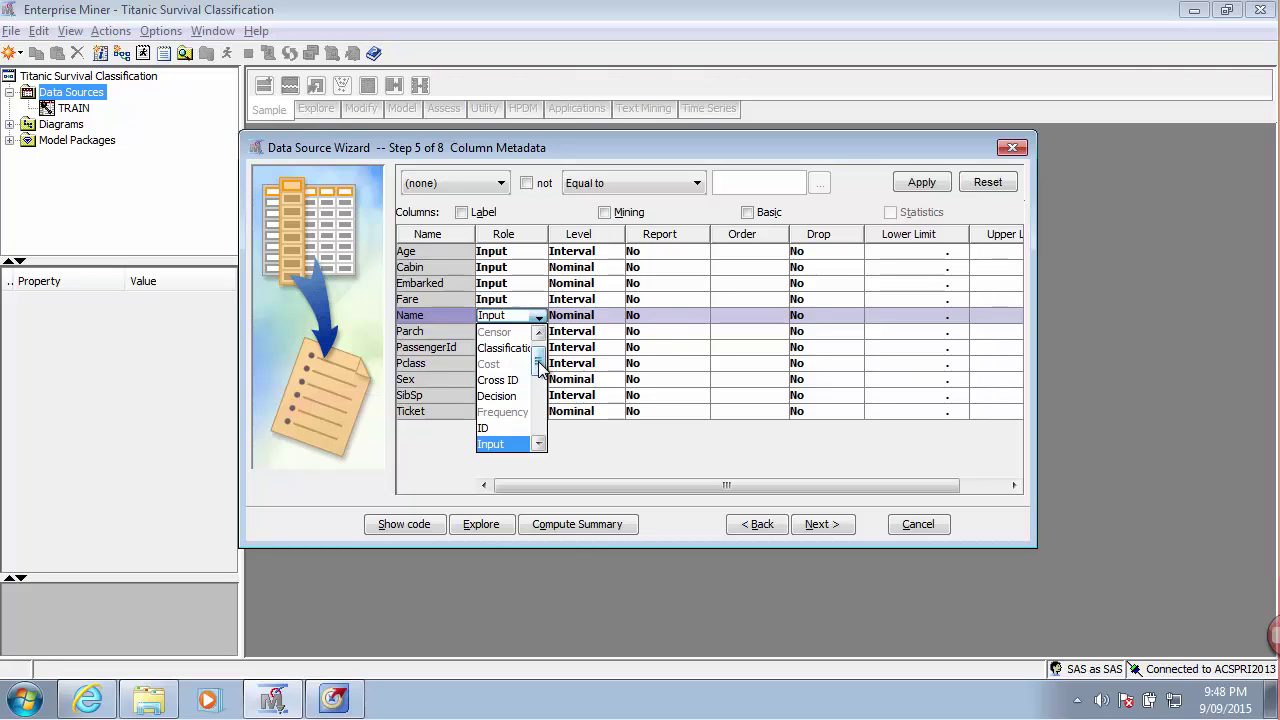
pyautogui.moveTo(538, 367); pyautogui.dragTo(537, 420)
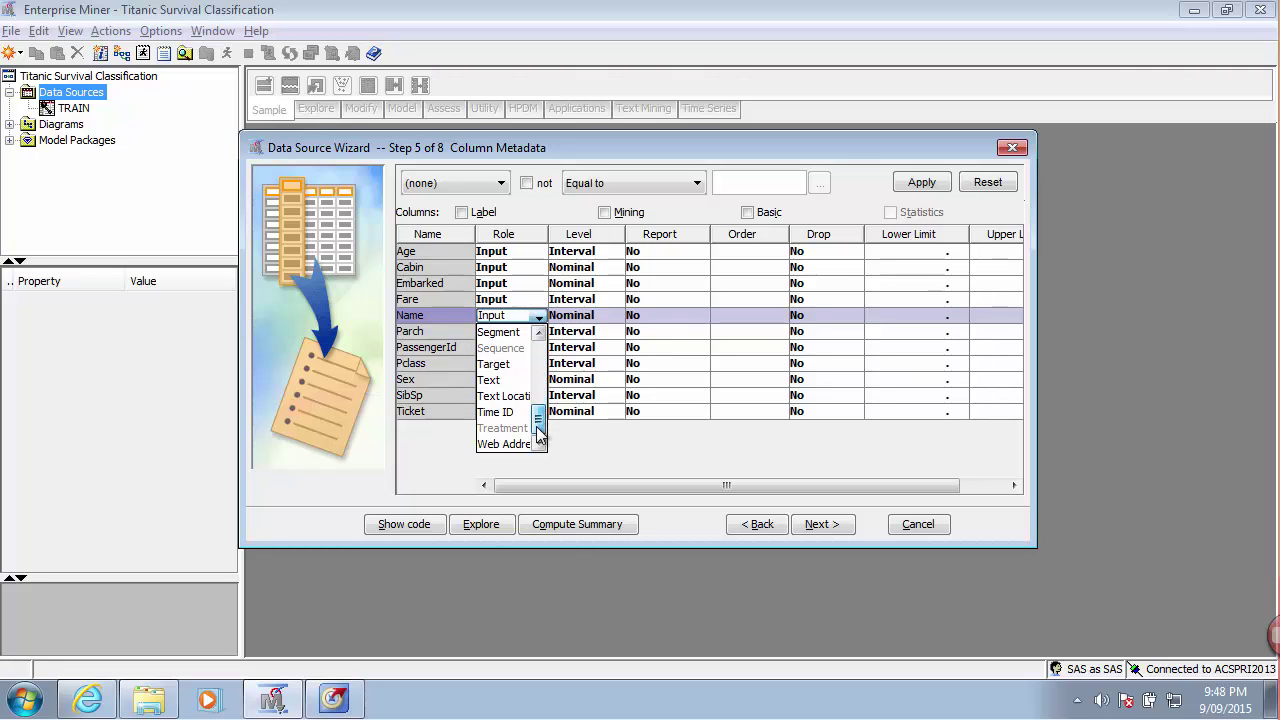
pyautogui.click(498, 382)
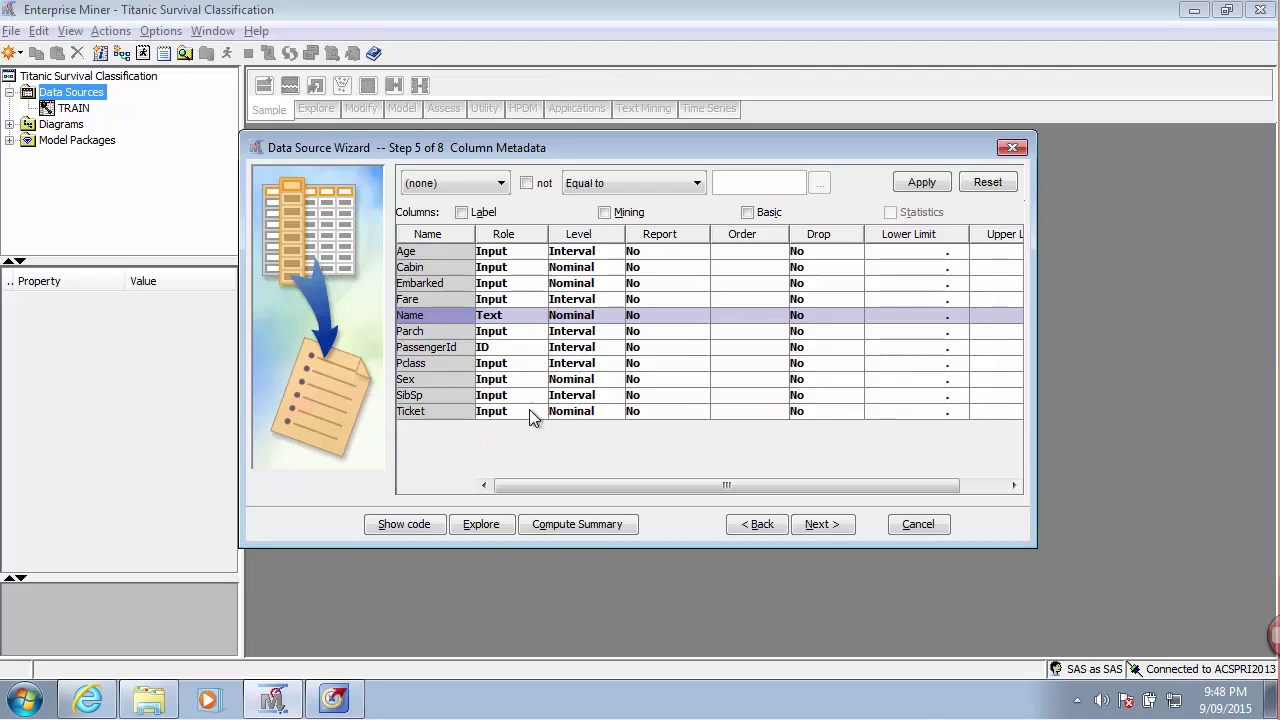
# Continue without creating a sample data set, set the TEST data source's role to Test and finish creating it
pyautogui.click(833, 532)
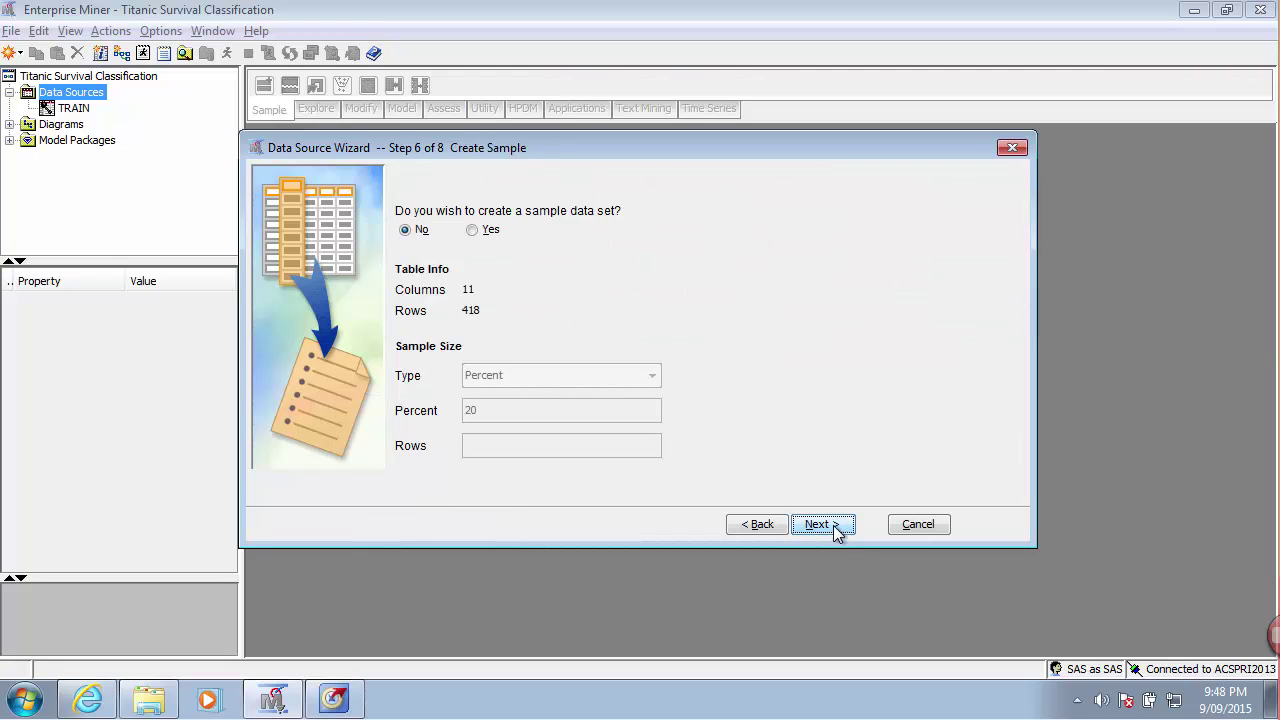
pyautogui.click(836, 528)
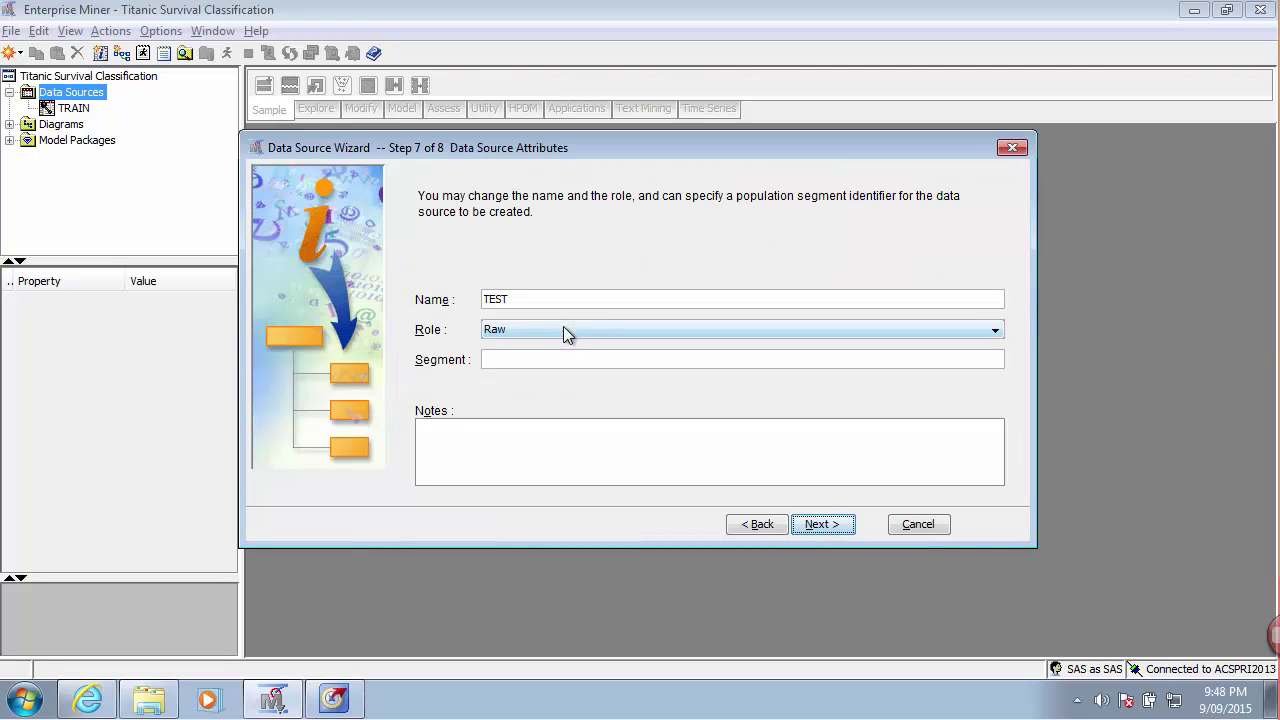
pyautogui.click(563, 329)
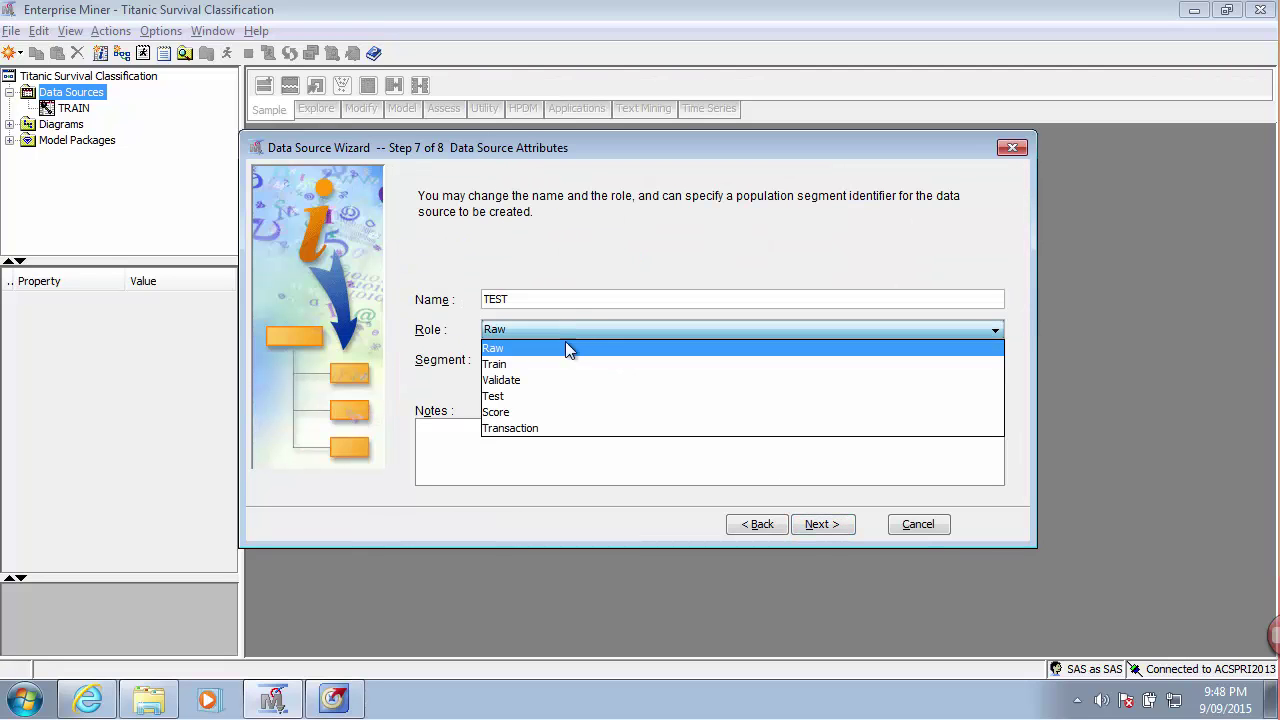
pyautogui.click(543, 395)
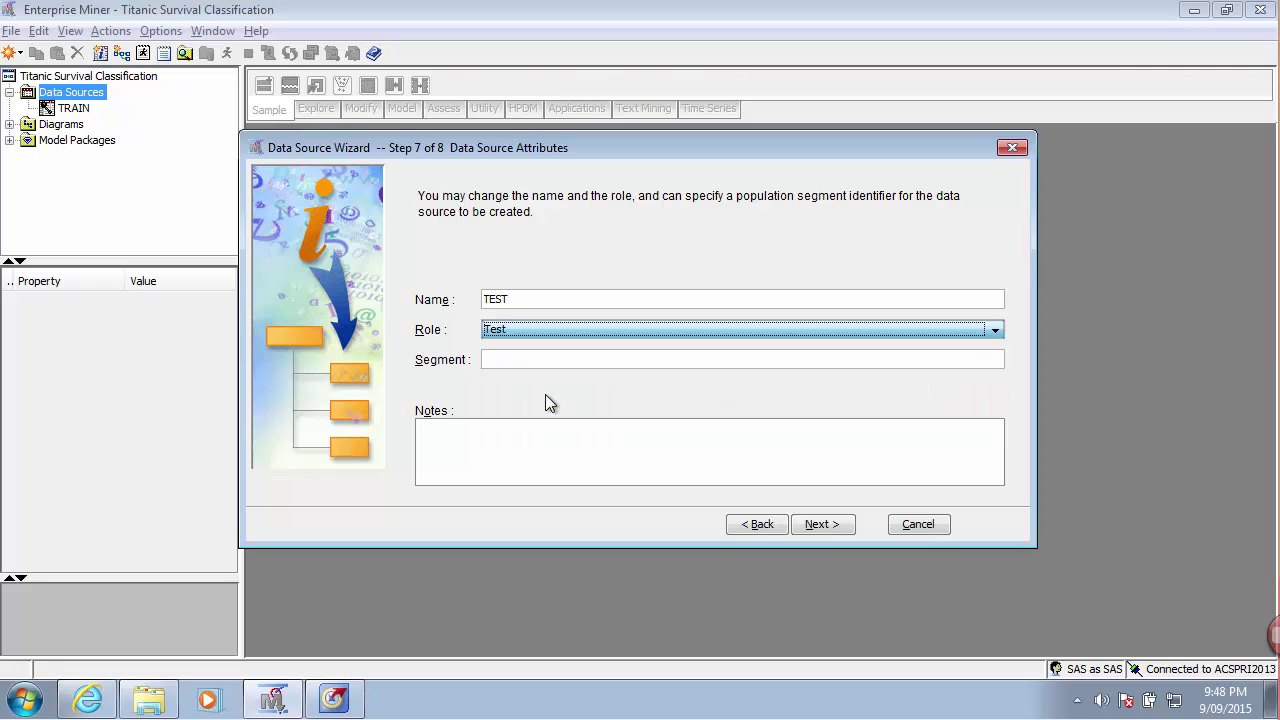
pyautogui.click(826, 526)
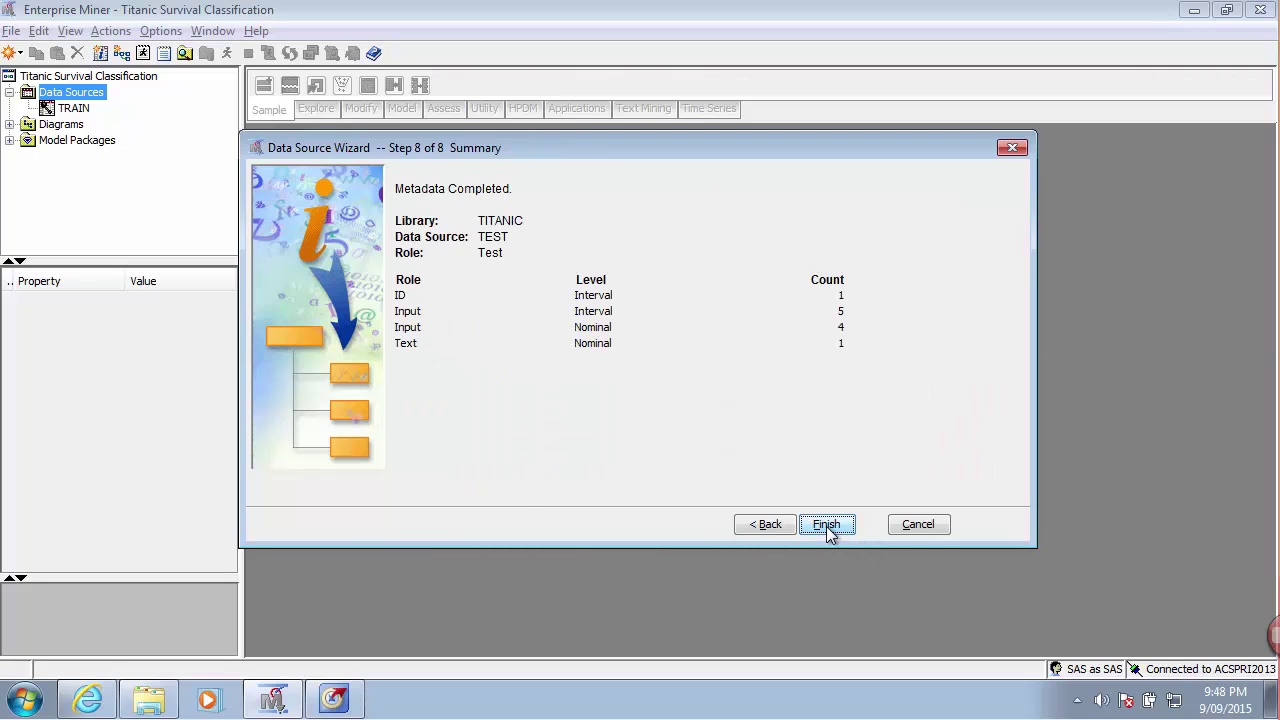
pyautogui.click(826, 524)
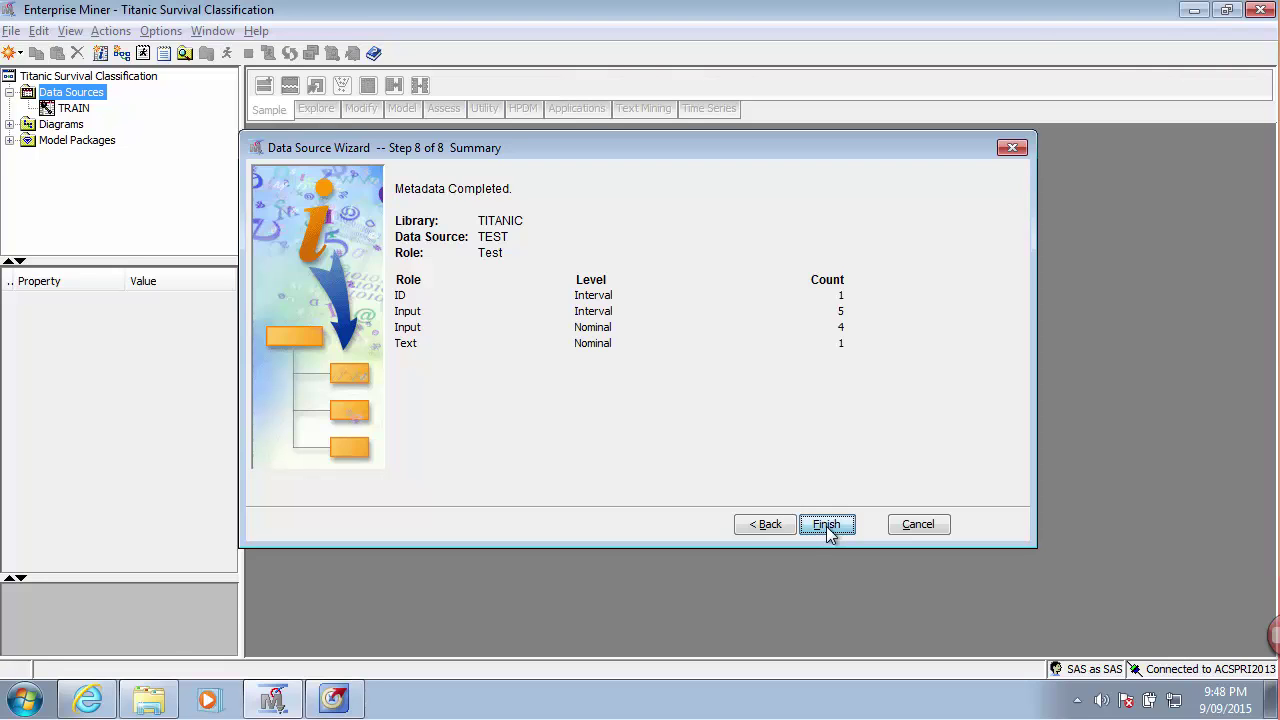